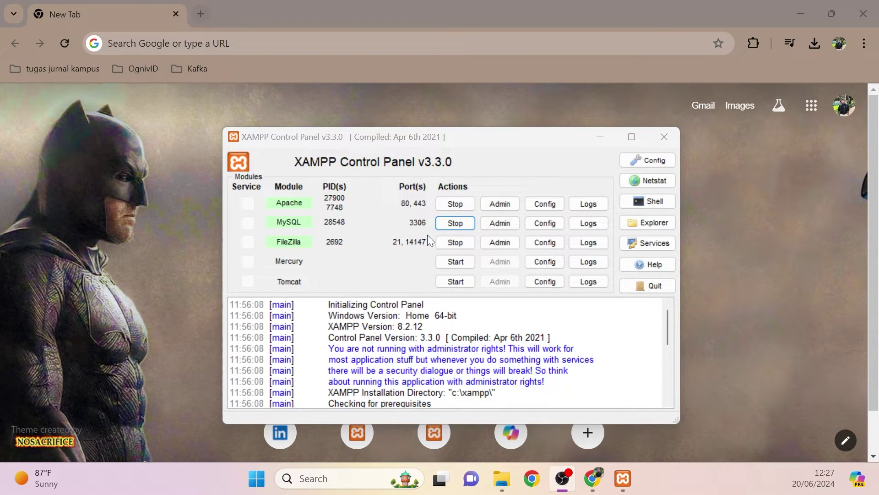
- Minimize the XAMPP Control Panel and put the cursor in Chrome's address bar
left_click(598, 139)
left_click(213, 45)
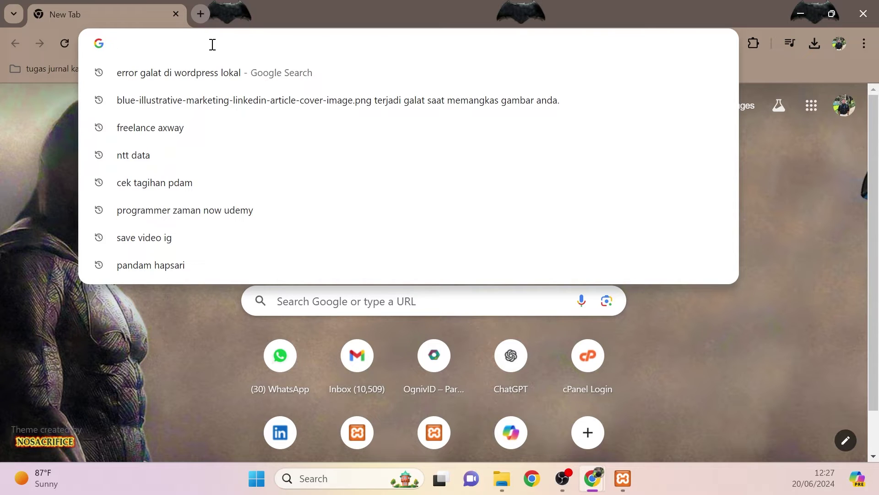
- Load the local Web Belajar site at localhost/WebsiteWordpress/
type("localhost/WebsiteWordpress/wp-login.php")
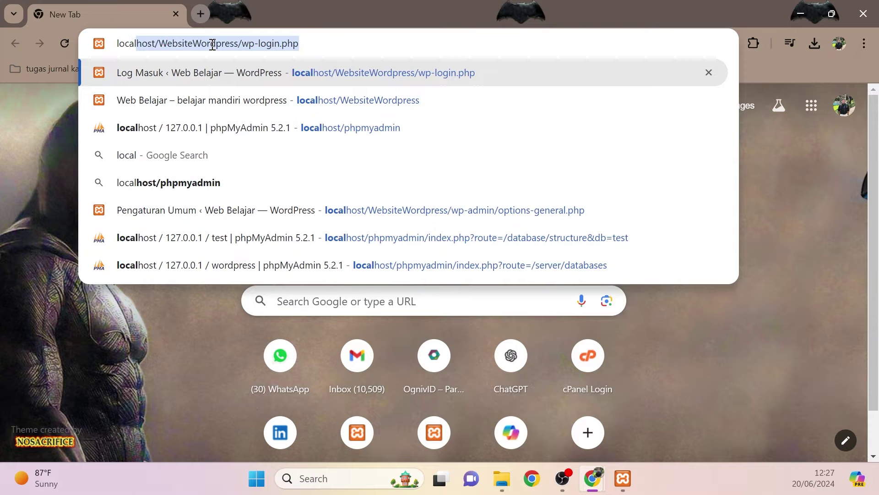
key("Right")
key("Up")
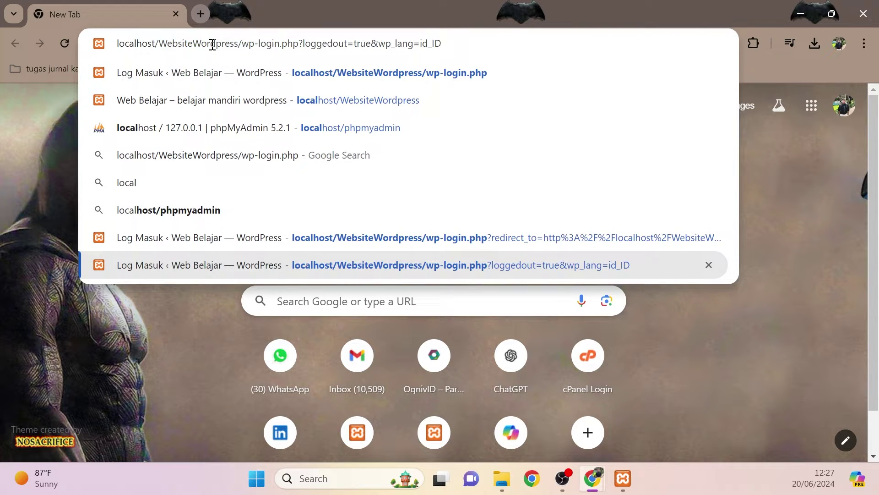
key("BackSpace")
key("BackSpace")
key("BackSpace")
key("BackSpace")
key("BackSpace")
key("BackSpace")
key("BackSpace")
key("BackSpace")
key("BackSpace")
key("BackSpace")
key("BackSpace")
key("BackSpace")
key("BackSpace")
key("BackSpace")
key("BackSpace")
key("BackSpace")
key("BackSpace")
key("BackSpace")
key("BackSpace")
key("BackSpace")
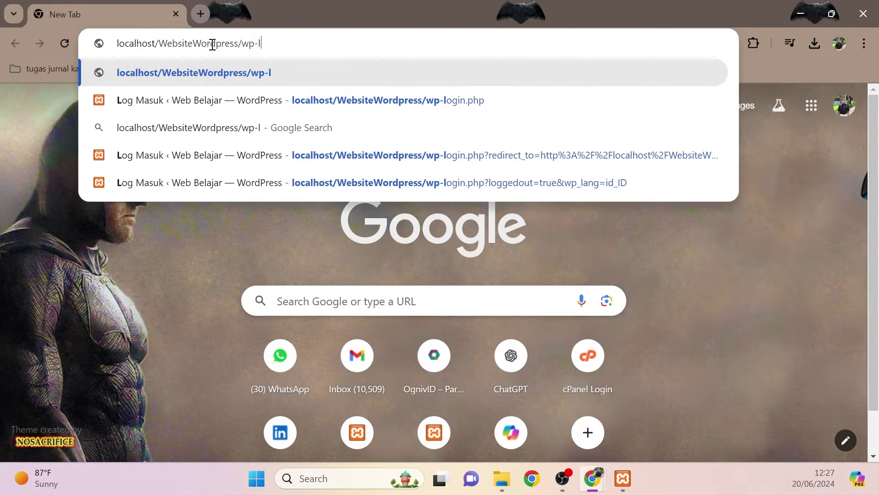
key("BackSpace")
key("BackSpace")
key("BackSpace")
key("BackSpace")
key("BackSpace")
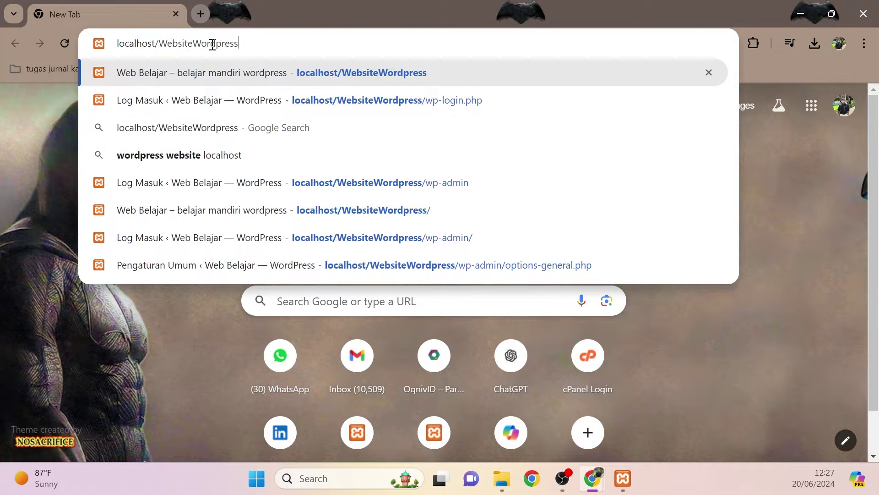
type("/")
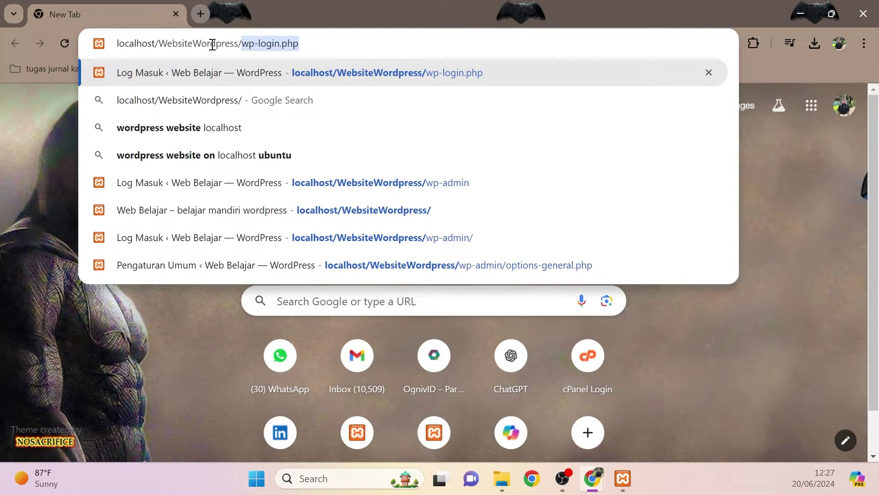
key("End")
key("BackSpace")
key("BackSpace")
key("BackSpace")
key("BackSpace")
key("BackSpace")
key("BackSpace")
key("BackSpace")
key("BackSpace")
key("BackSpace")
key("BackSpace")
key("BackSpace")
key("BackSpace")
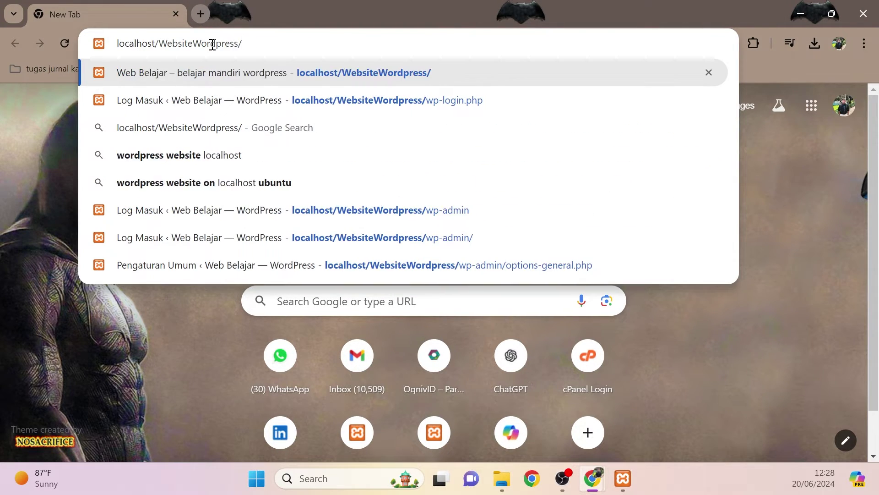
key("Return")
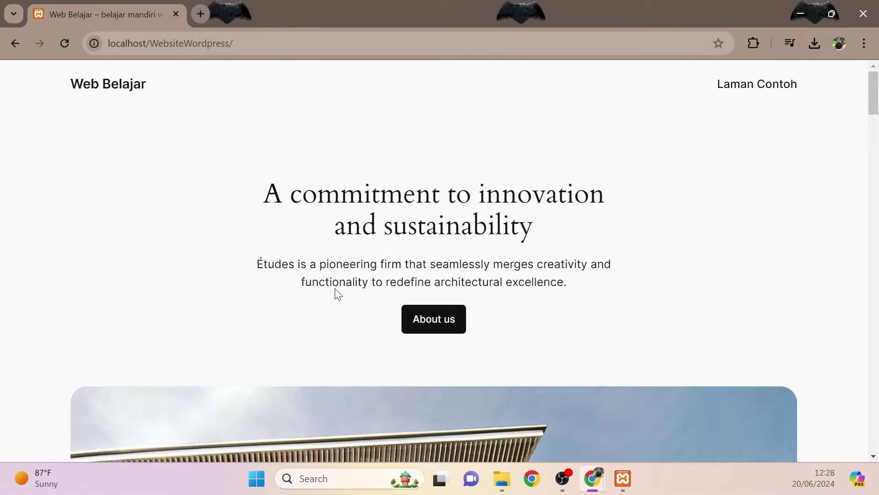
- Scroll through the Web Belajar home page and select its address
scroll(317, 290, "down", 2)
scroll(318, 290, "up", 1)
scroll(318, 289, "down", 2)
scroll(302, 252, "up", 3)
left_click(248, 49)
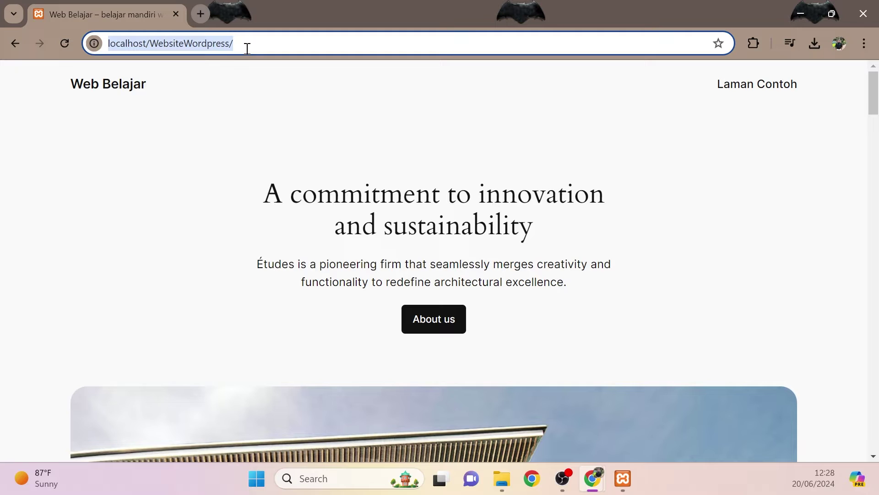
left_click(247, 48)
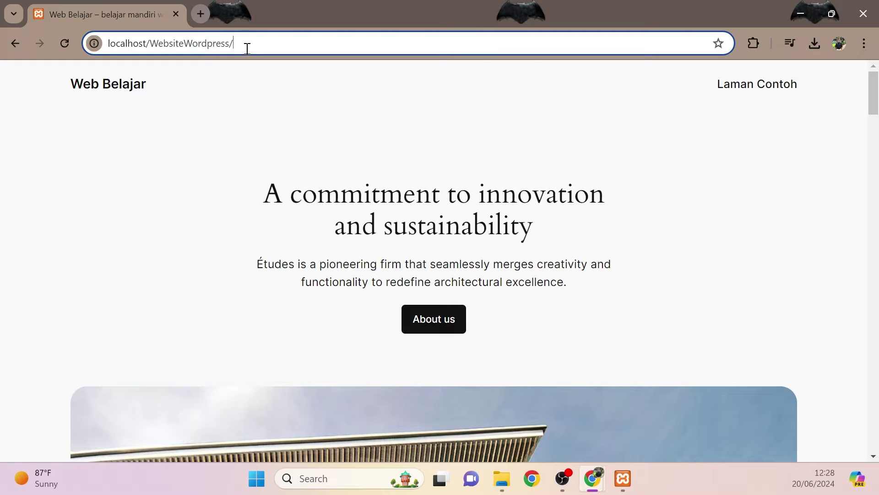
- Go to wp-login.php, then try the wp-admin.php address, which returns Page Not Found
type("wp")
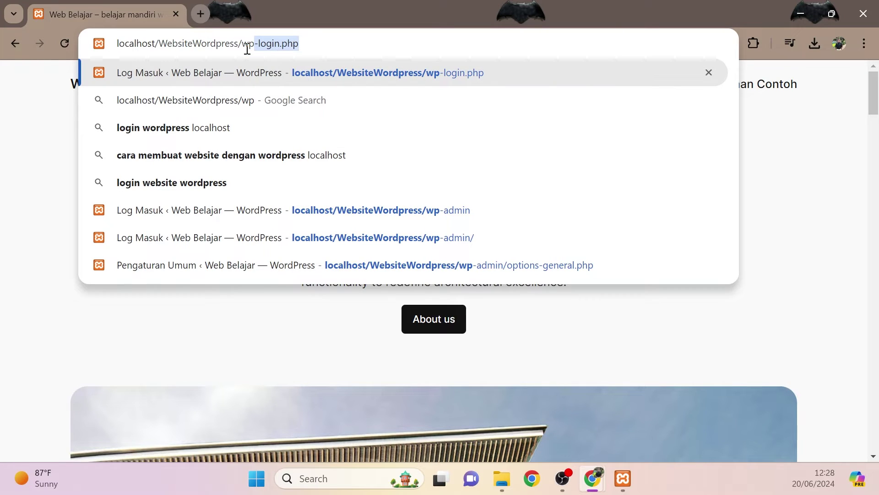
key("Right")
key("Return")
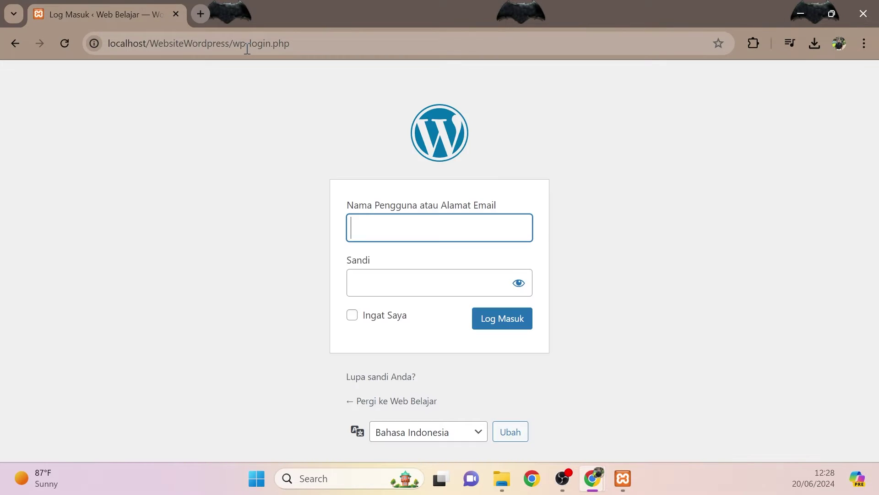
left_click(246, 48)
key("End")
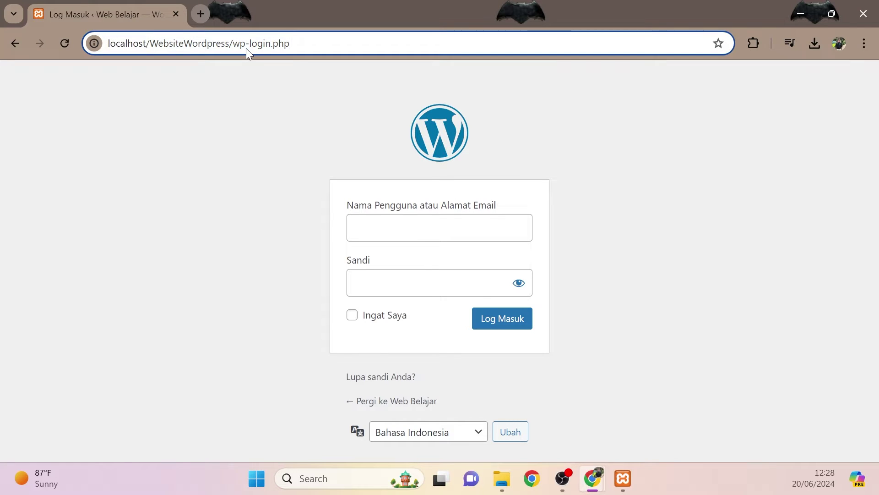
key("BackSpace")
key("BackSpace")
key("BackSpace")
key("BackSpace")
key("BackSpace")
key("BackSpace")
key("BackSpace")
key("BackSpace")
type("admin")
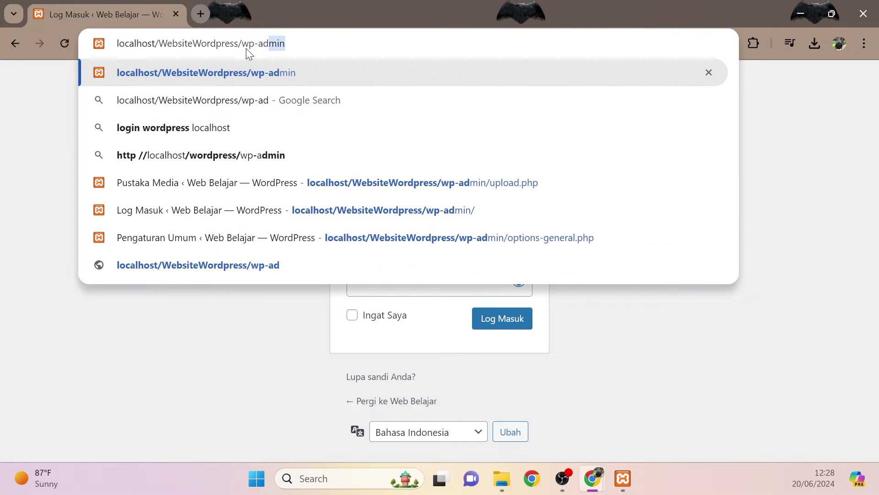
type(".php")
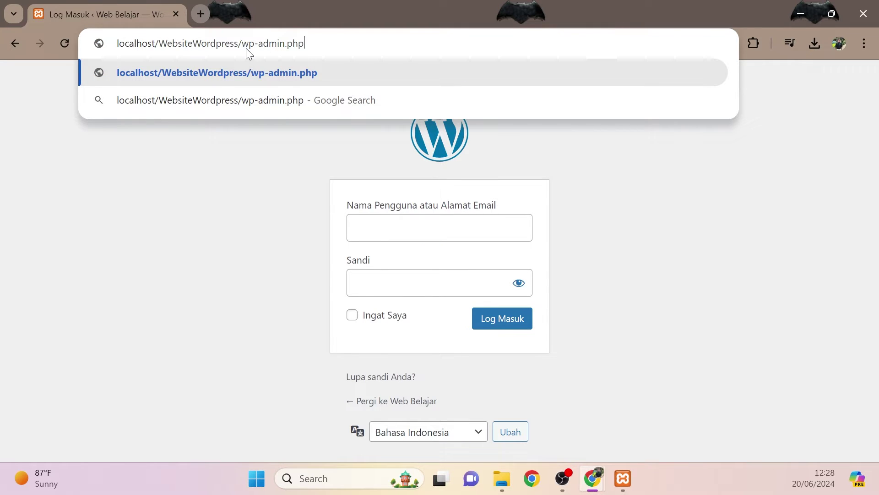
key("Return")
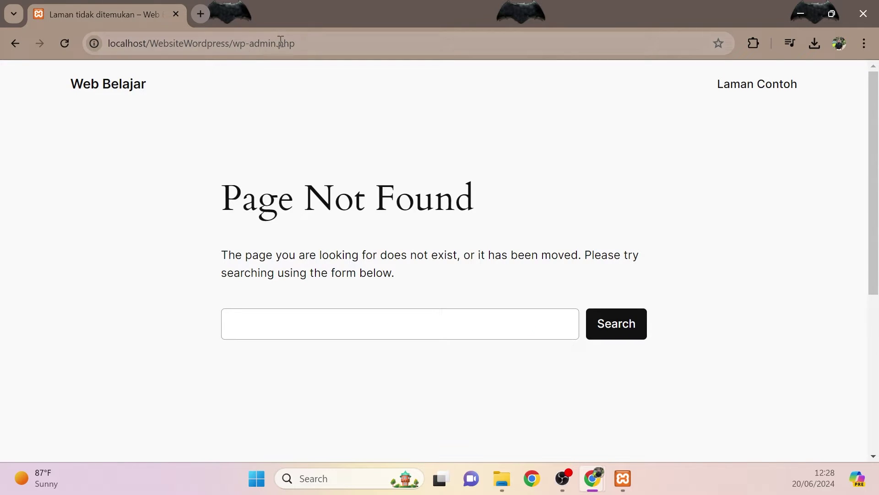
- Correct the address to wp-admin, reaching the login page that redirects to the dashboard
left_click(279, 40)
key("End")
key("BackSpace")
key("BackSpace")
key("BackSpace")
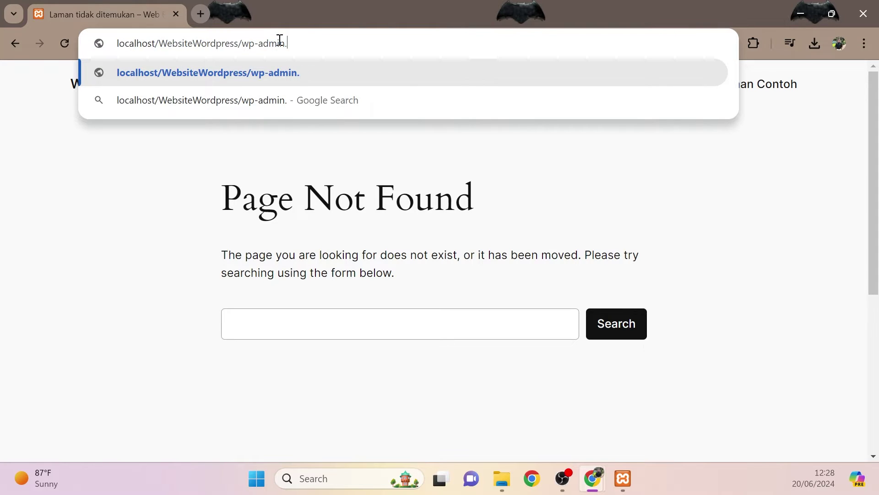
key("BackSpace")
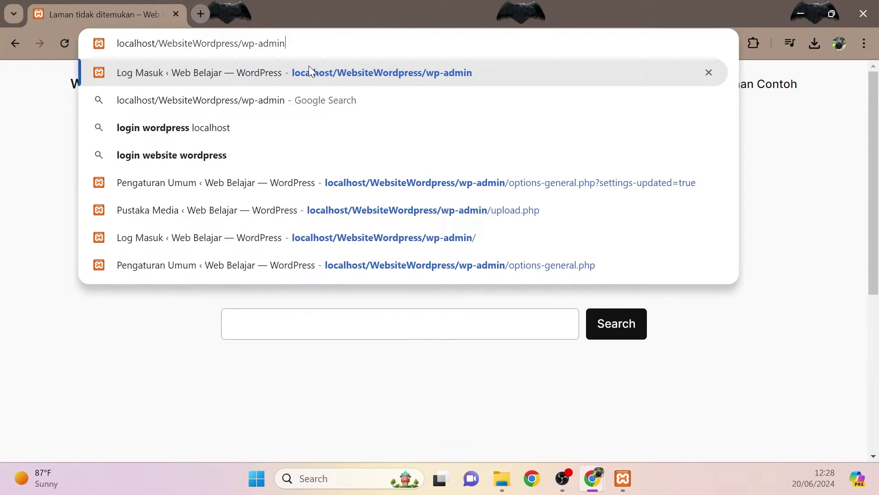
key("Return")
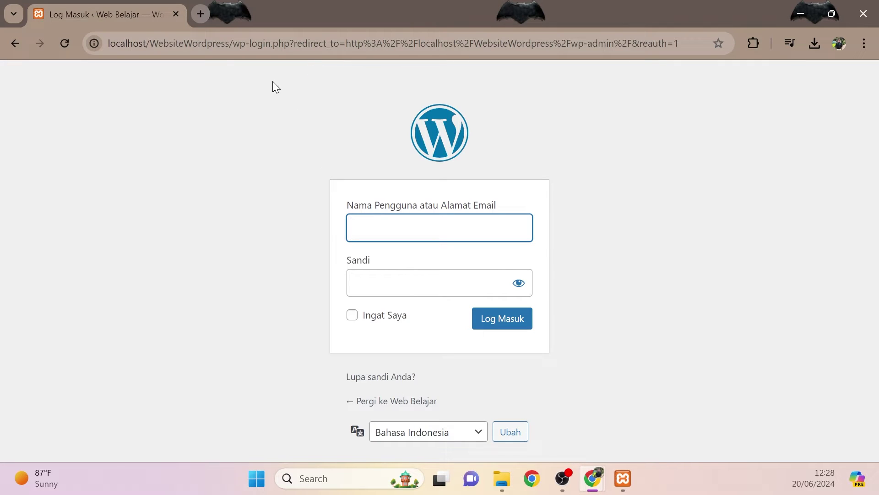
left_click(304, 46)
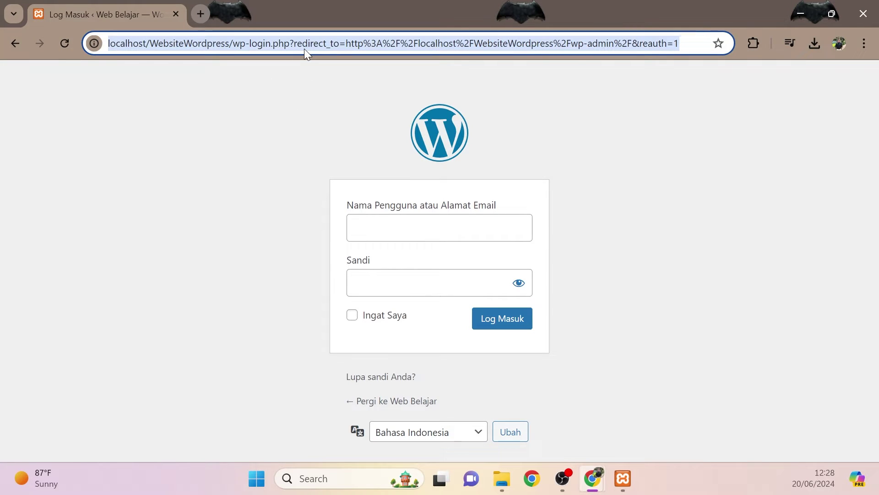
- Log in with the saved admin username and the account password, ticking Ingat Saya
left_click(421, 217)
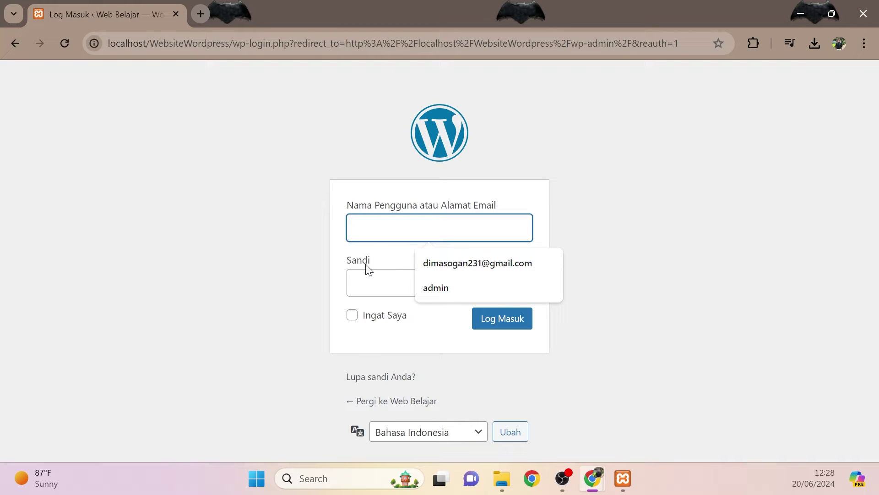
left_click(451, 288)
left_click(410, 284)
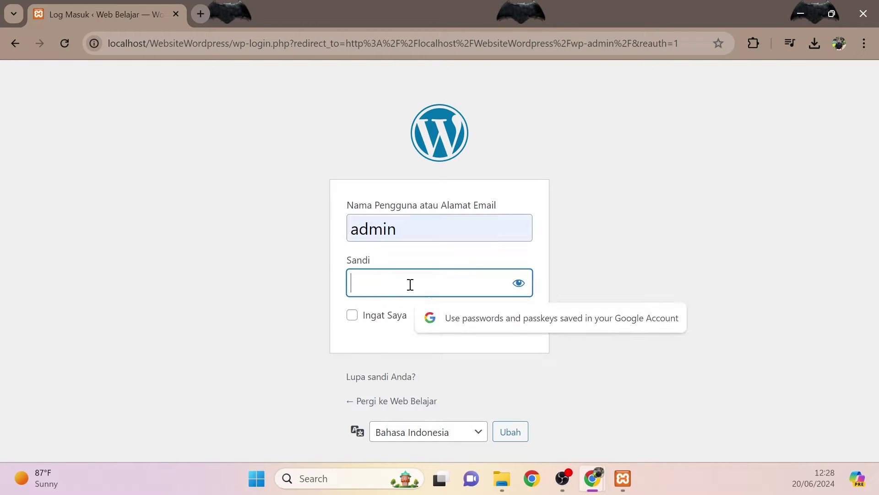
type("admin")
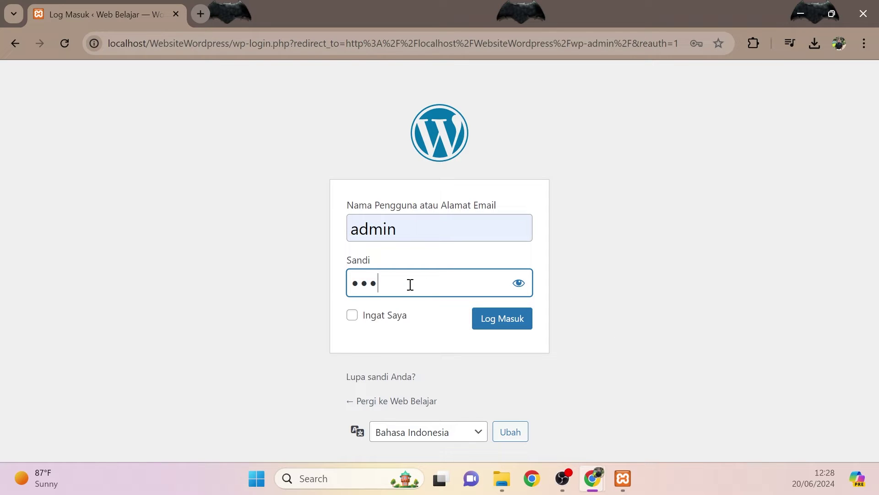
type("6")
left_click(515, 288)
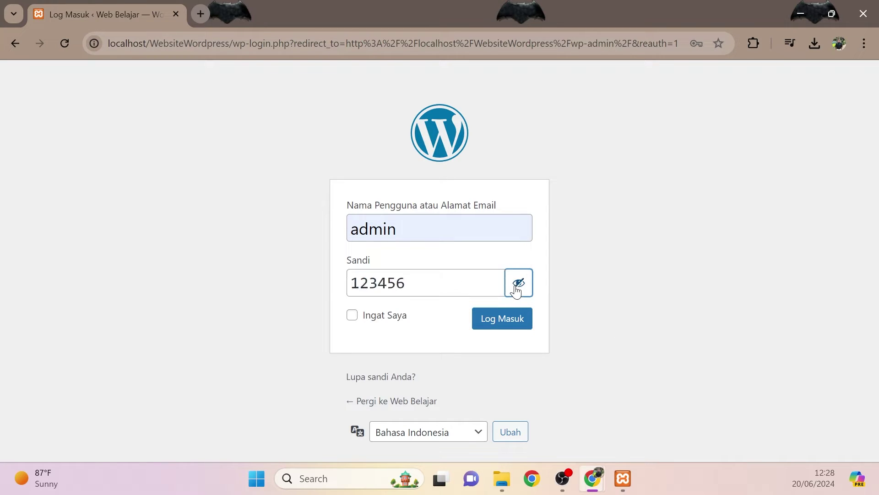
left_click(354, 319)
left_click(513, 320)
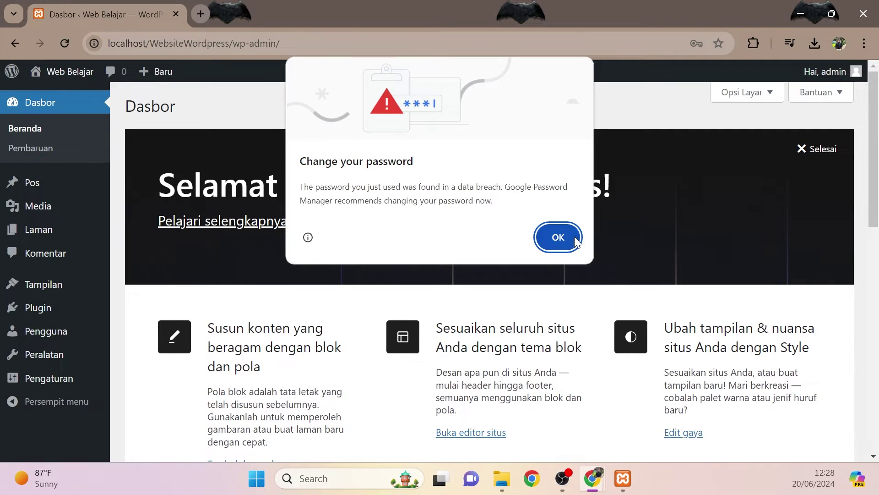
- Dismiss Chrome's password-breach warning and go to Pengaturan > Umum
left_click(558, 237)
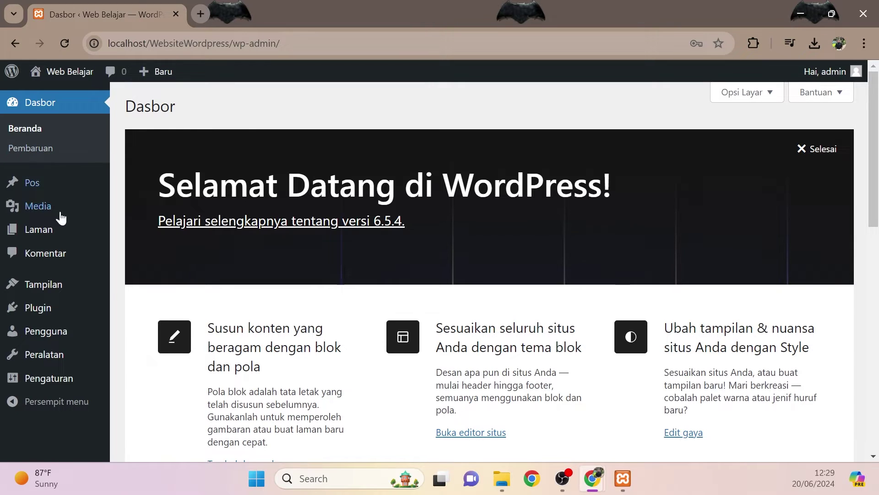
mouse_move(71, 388)
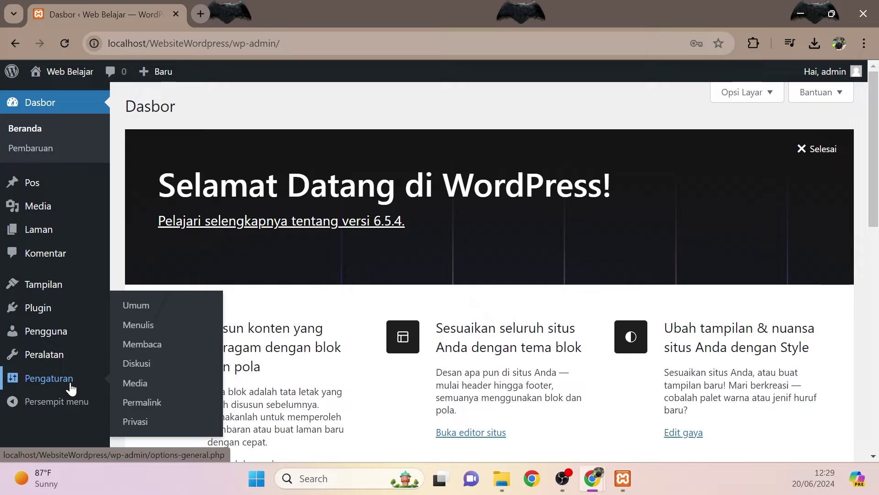
left_click(150, 306)
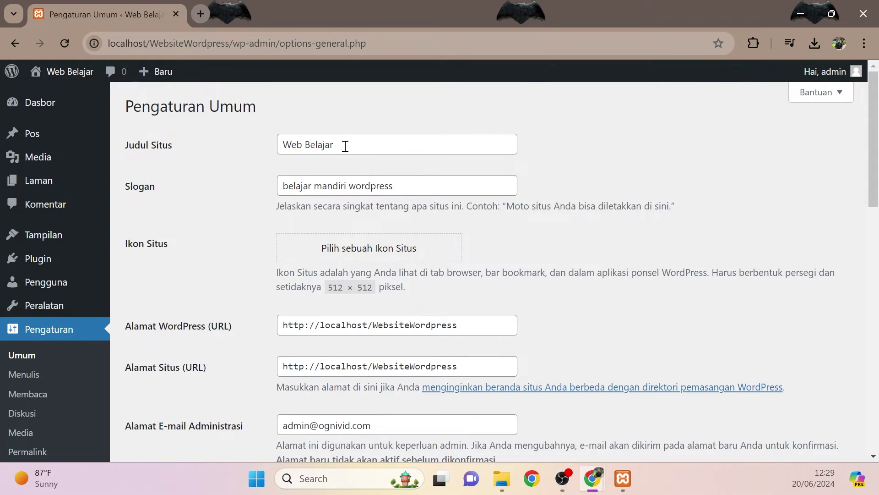
- Replace Judul Situs with 'Web Latihan' and Slogan with 'Belajar Latihan Wordpress'
left_click_drag(345, 146, 280, 147)
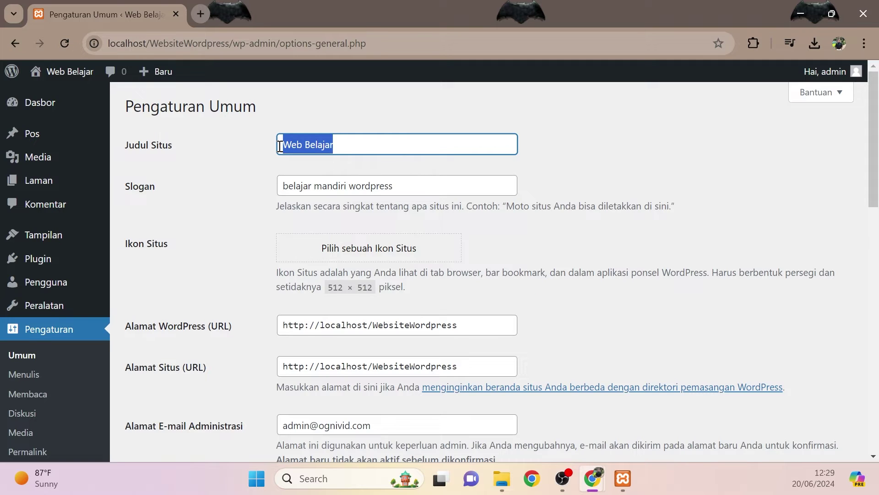
type("Web ")
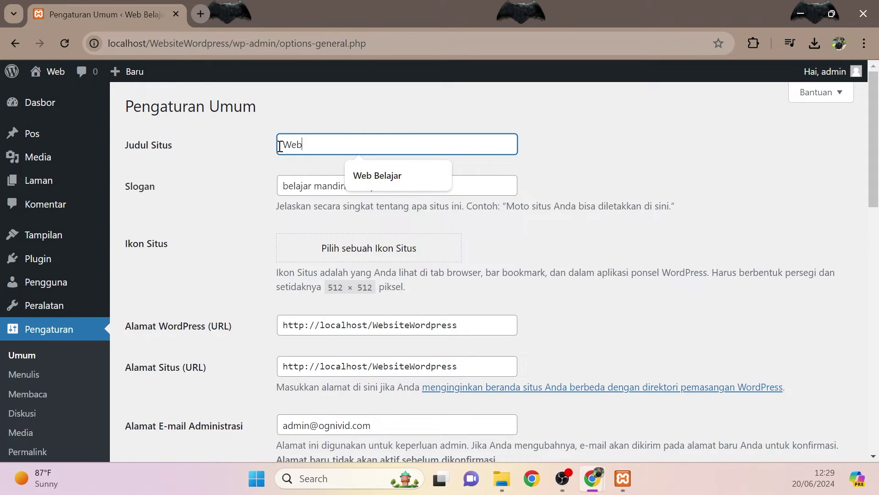
type("Latihan")
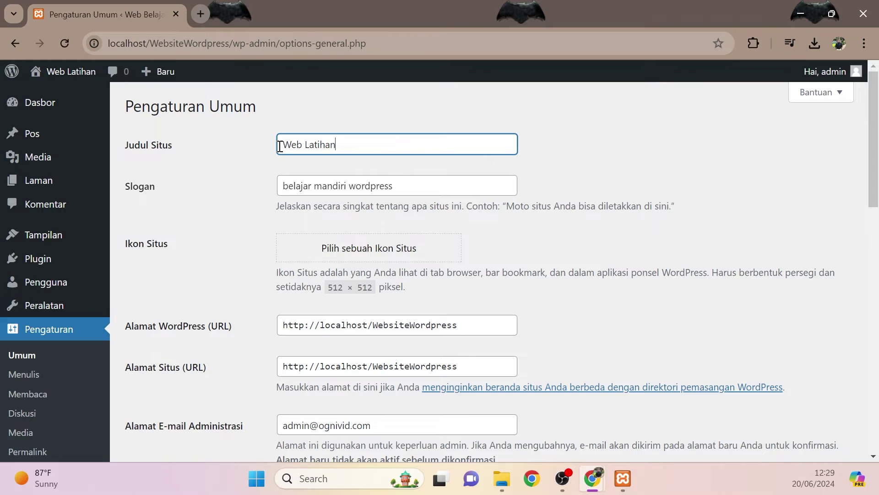
left_click(406, 186)
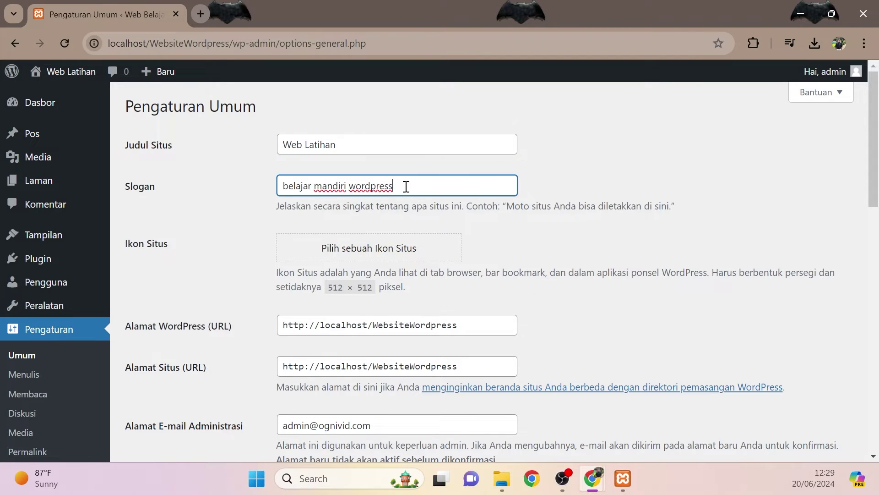
left_click_drag(406, 186, 280, 187)
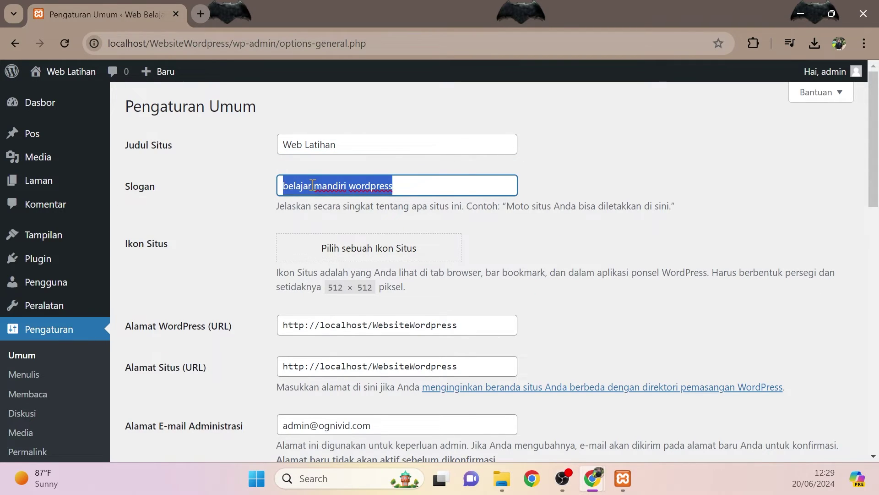
type("Belajar")
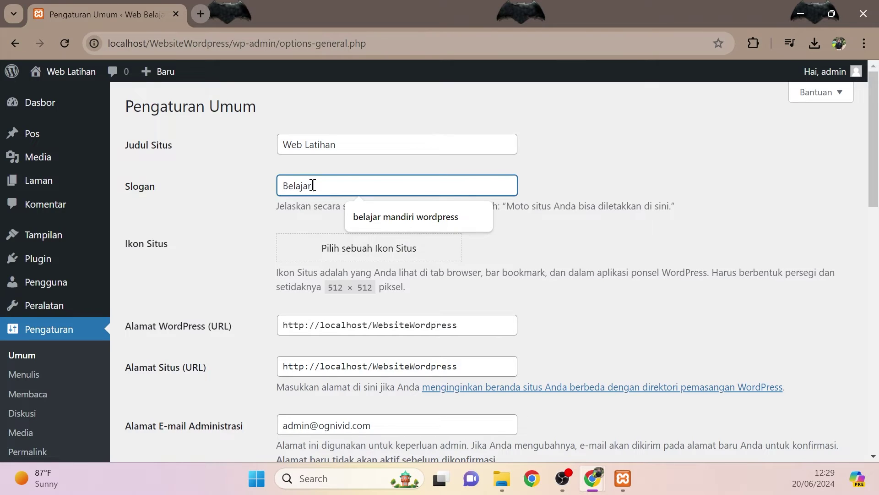
type(" Latihan")
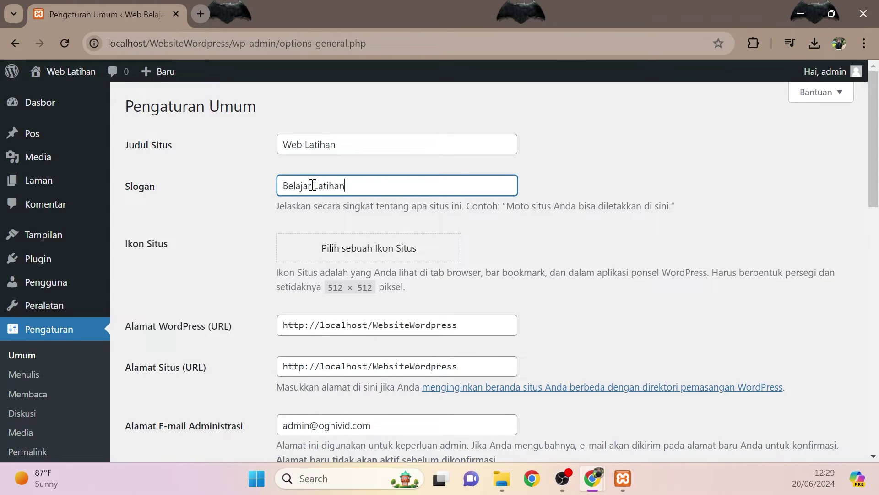
type(" Wordpress")
- Open the Web Latihan front page in a new tab, view it, and return to settings
right_click(77, 76)
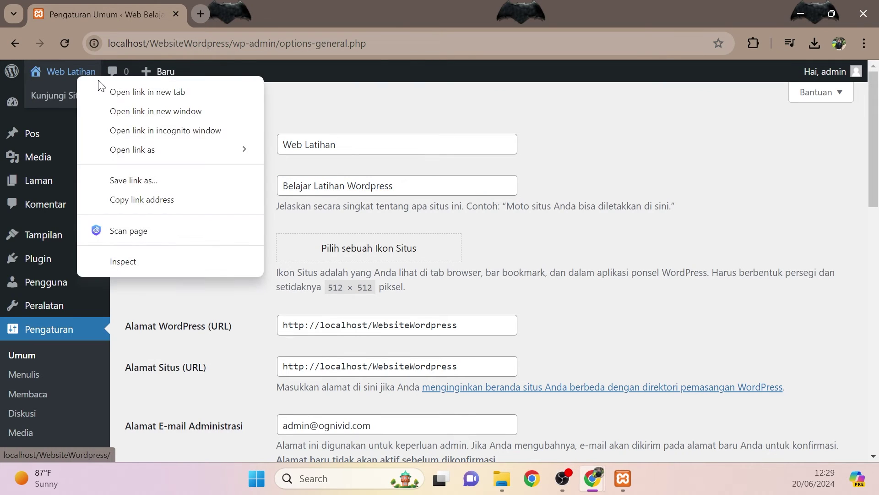
left_click(180, 94)
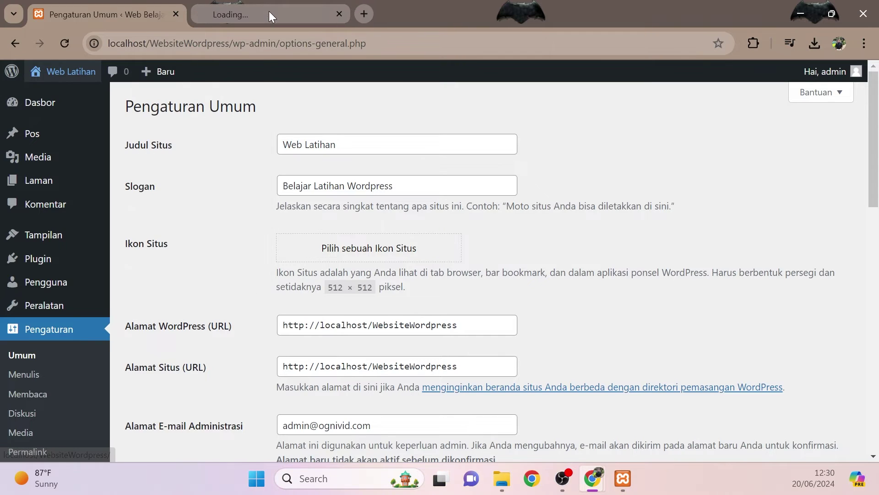
left_click(269, 11)
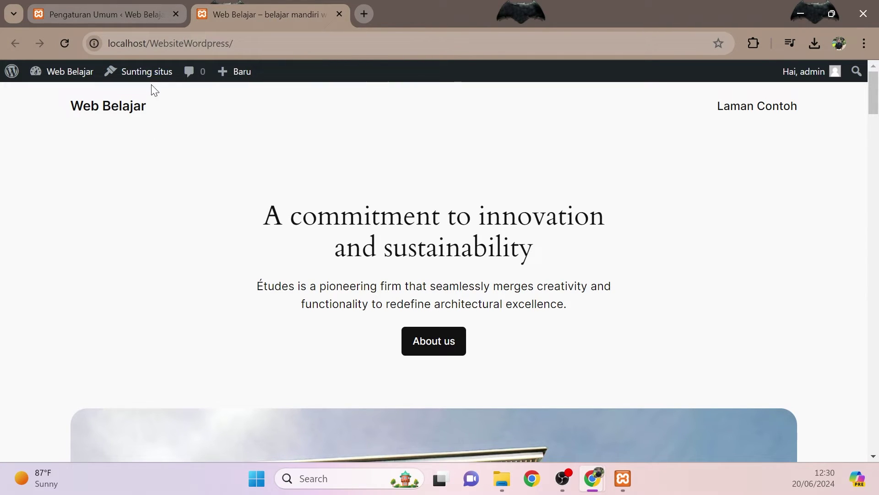
left_click(118, 10)
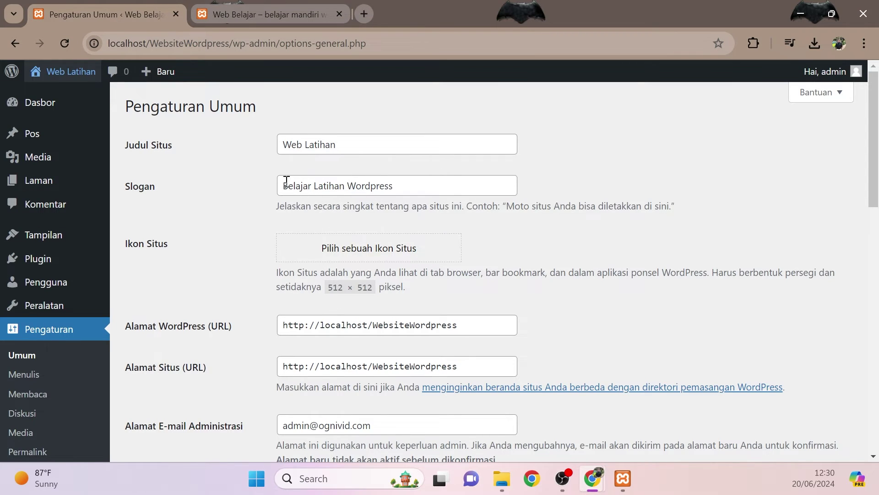
- Save the new site title and tagline with Simpan Perubahan
scroll(316, 243, "down", 2)
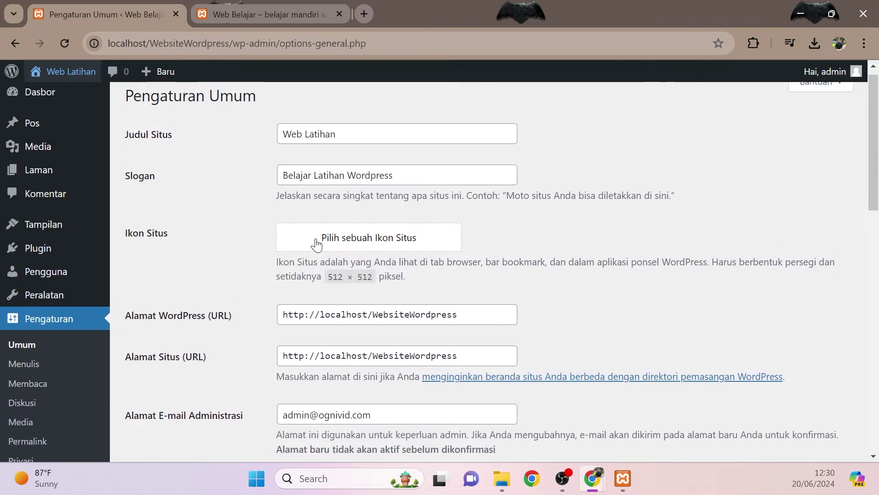
scroll(316, 243, "down", 10)
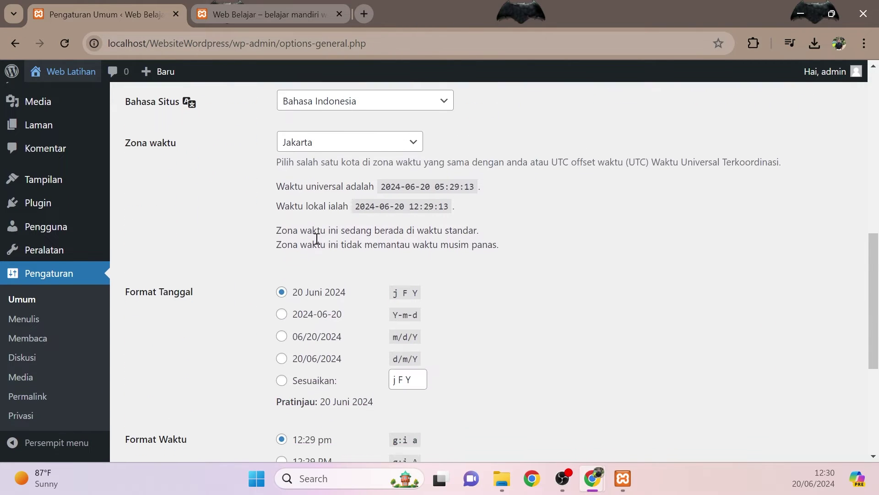
scroll(316, 242, "down", 3)
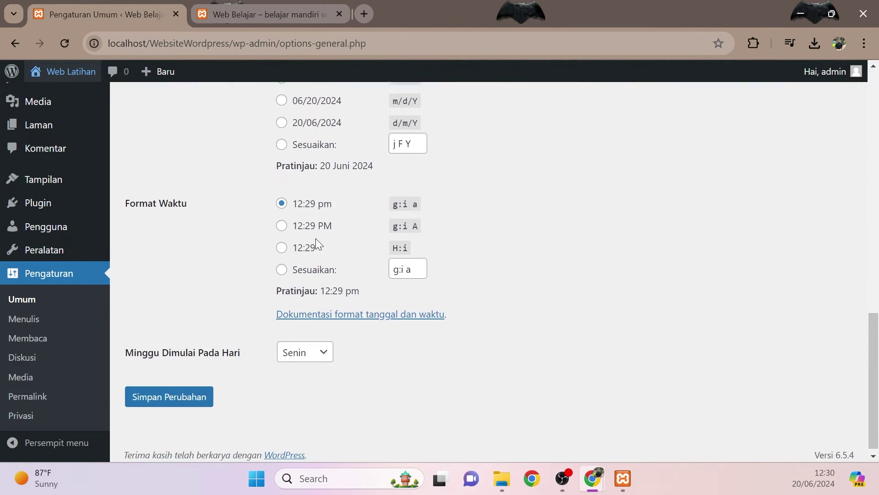
left_click(190, 393)
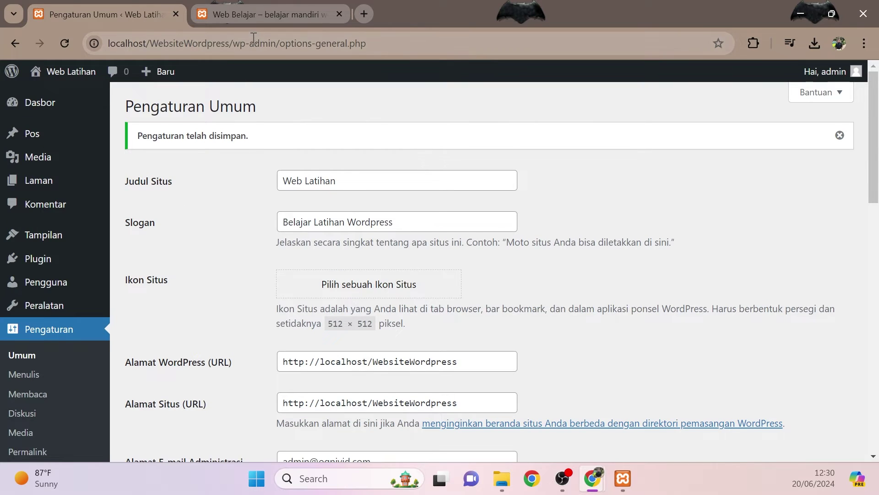
- Reload the front-page tab to show the 'Web Latihan' title, then return to Pengaturan Umum
left_click(257, 19)
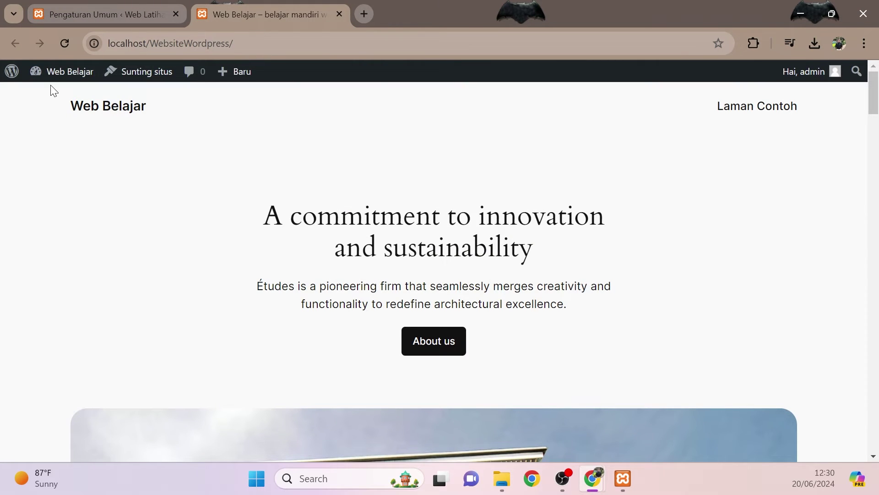
left_click(65, 43)
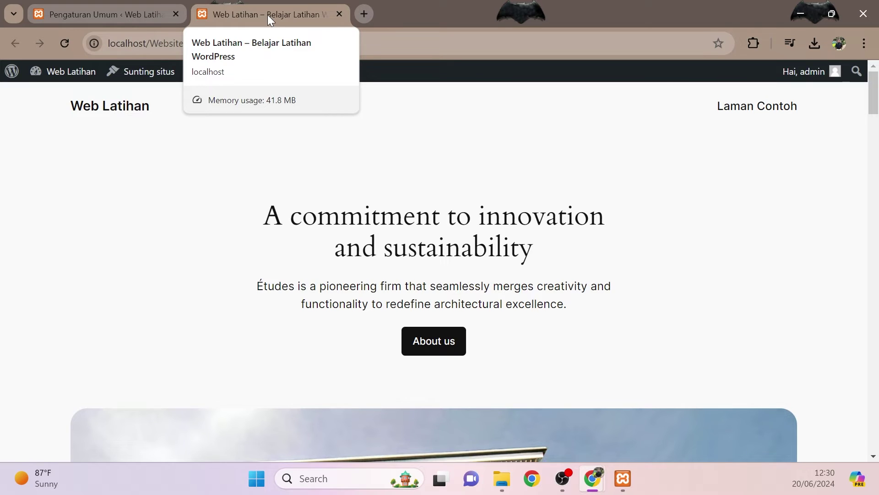
left_click(136, 12)
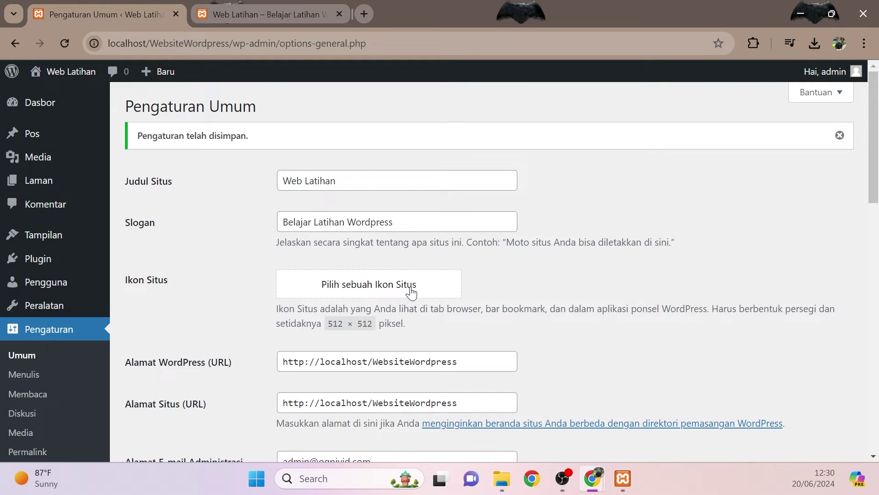
- Upload the batman image and use it as the site icon, bringing up the crop dialog
left_click(383, 292)
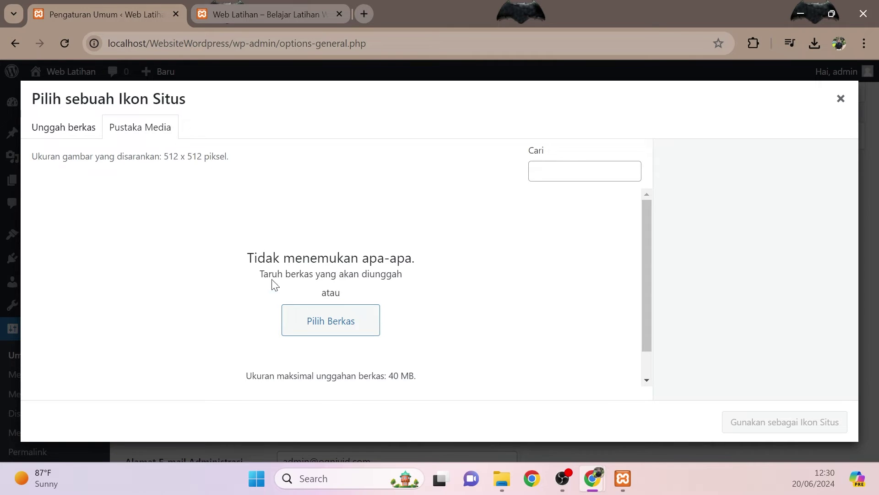
left_click(81, 133)
left_click(399, 280)
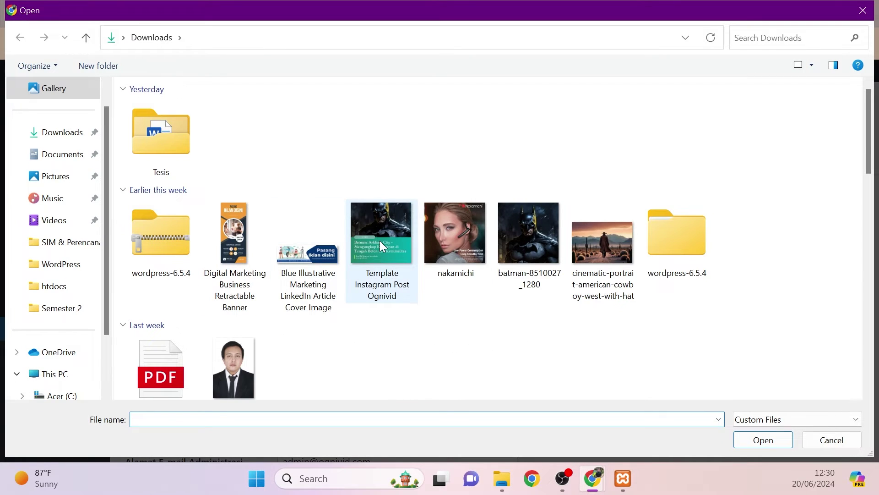
double_click(534, 222)
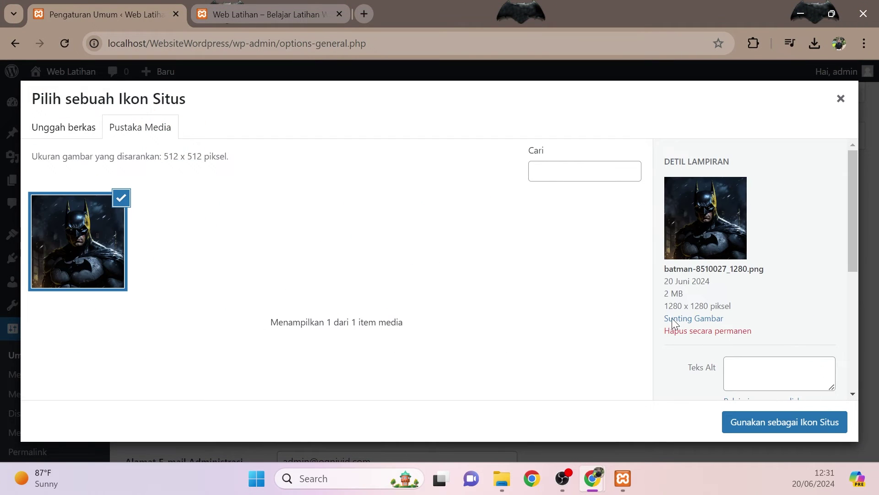
left_click(740, 420)
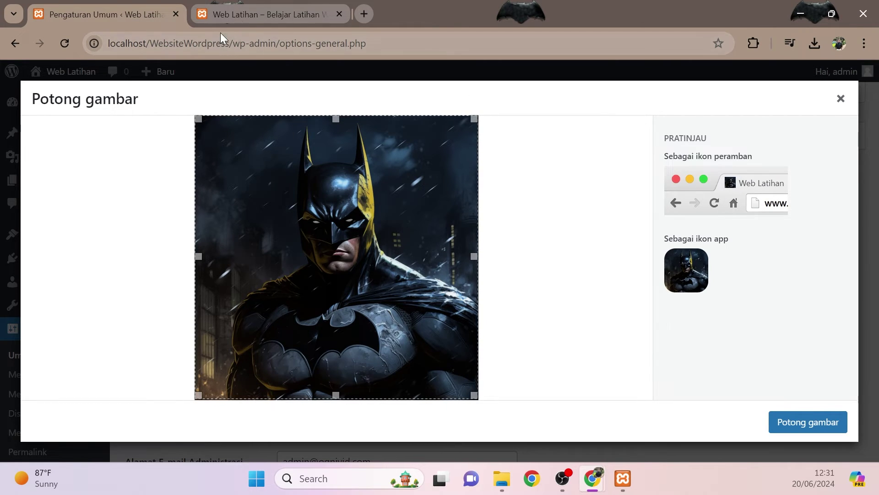
left_click(246, 13)
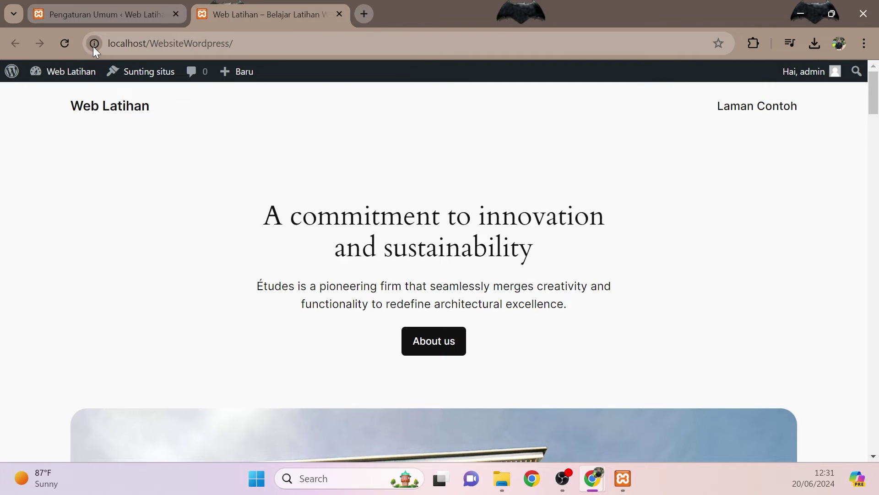
left_click(125, 19)
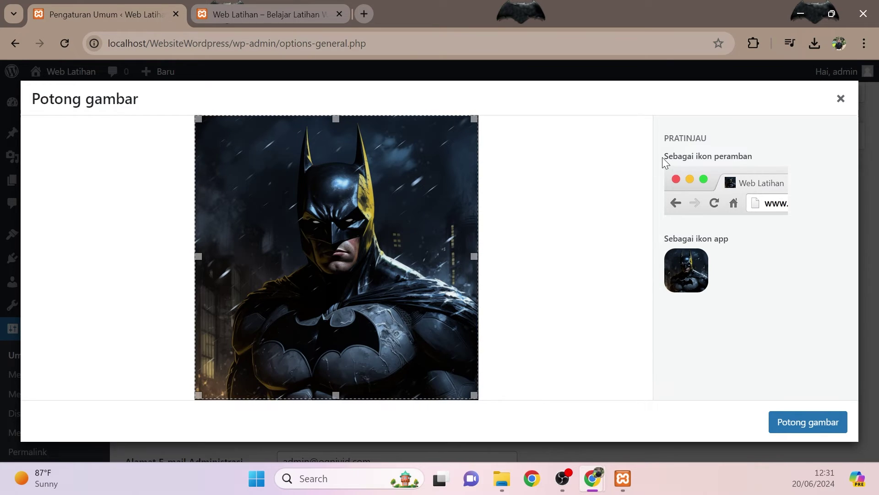
left_click(842, 101)
scroll(346, 303, "down", 1)
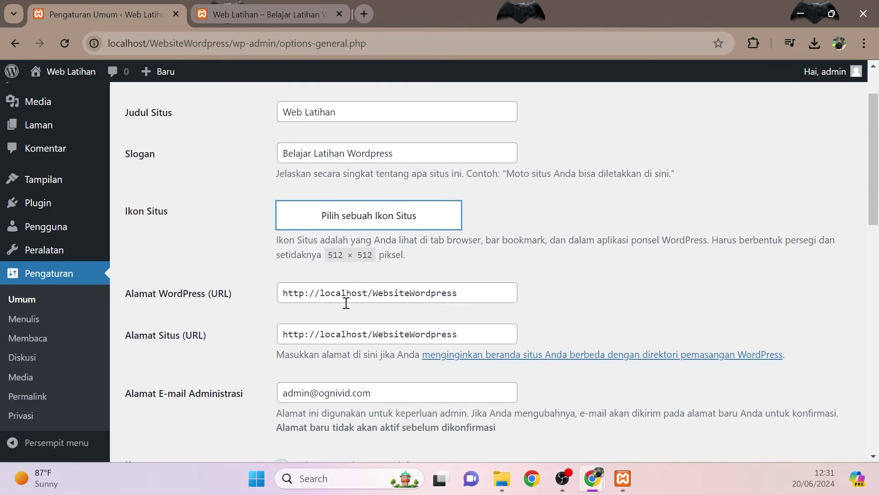
scroll(347, 302, "down", 1)
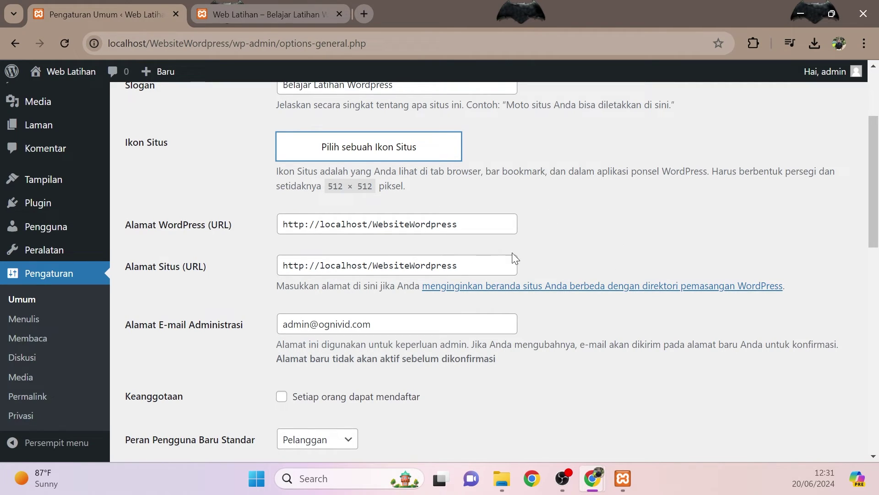
left_click(303, 226)
type("s")
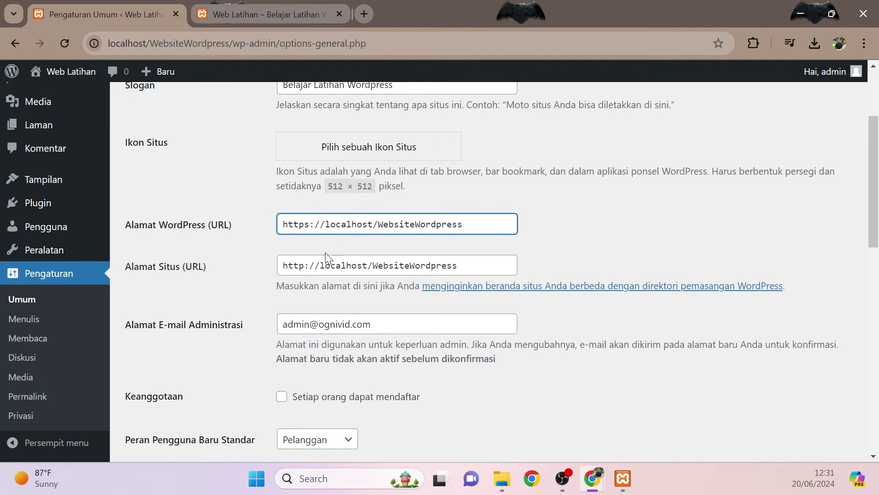
left_click(304, 266)
type("s")
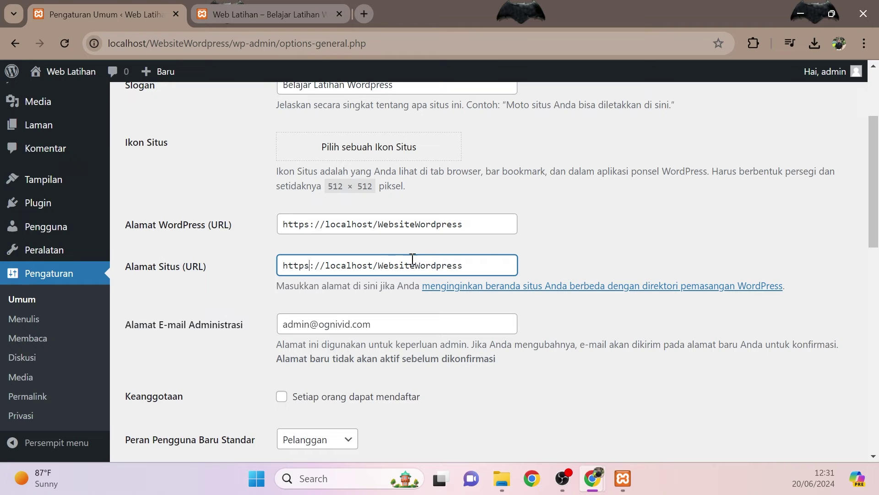
key("BackSpace")
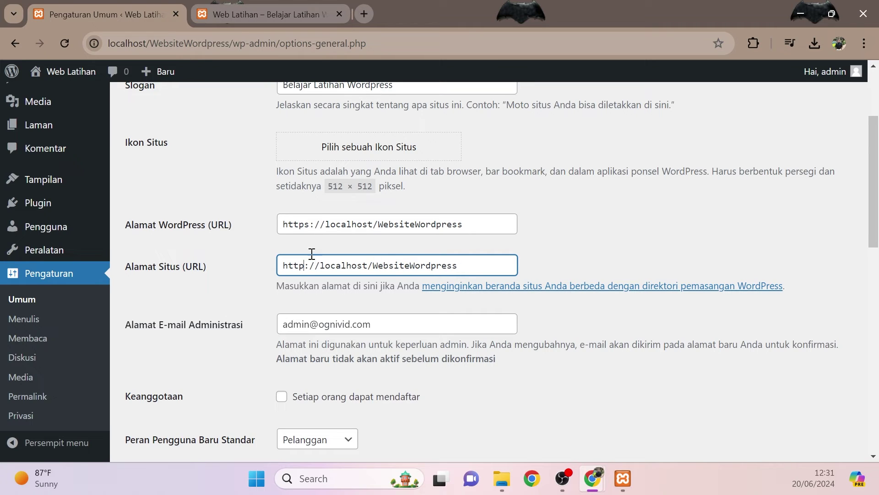
left_click(311, 228)
key("BackSpace")
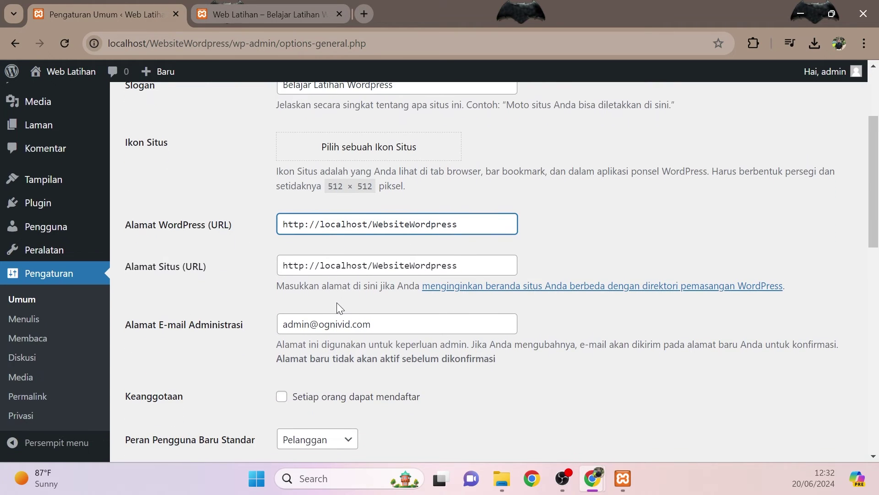
- Tick 'Setiap orang dapat mendaftar' under Keanggotaan and open the Peran Pengguna Baru Standar dropdown
scroll(336, 302, "down", 1)
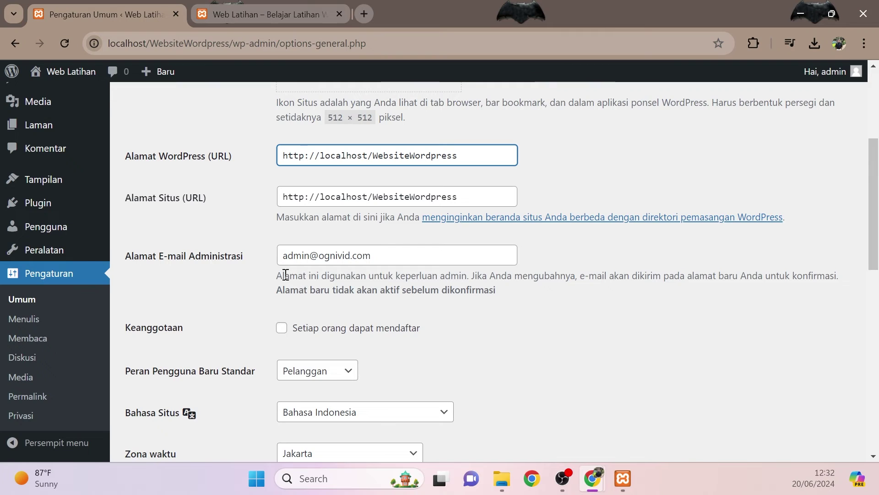
left_click_drag(382, 255, 278, 255)
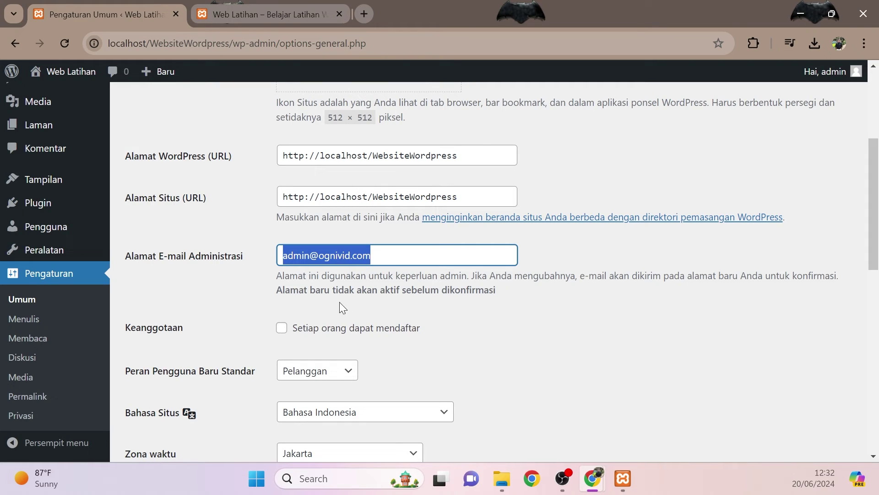
scroll(293, 339, "up", 1)
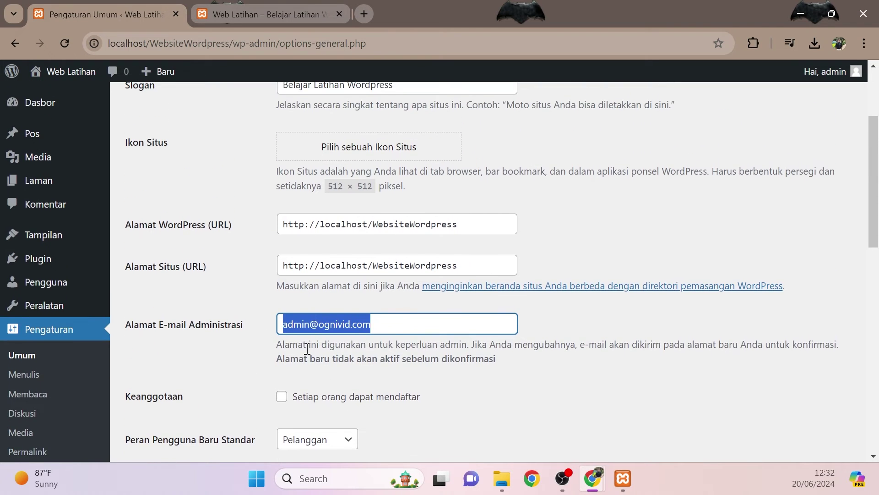
scroll(306, 348, "down", 1)
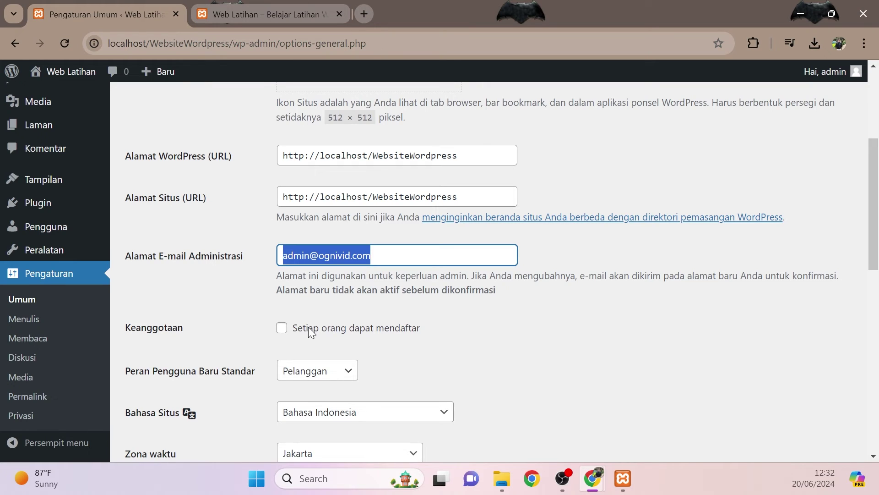
left_click(281, 328)
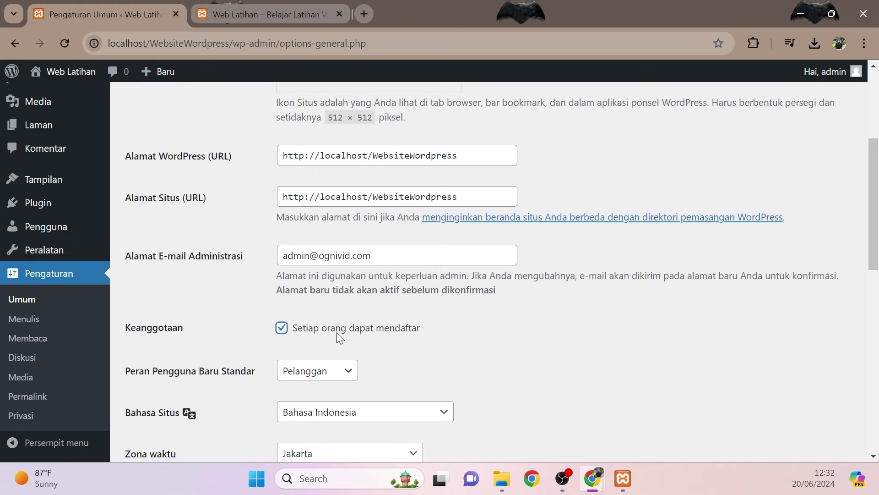
scroll(400, 331, "down", 3)
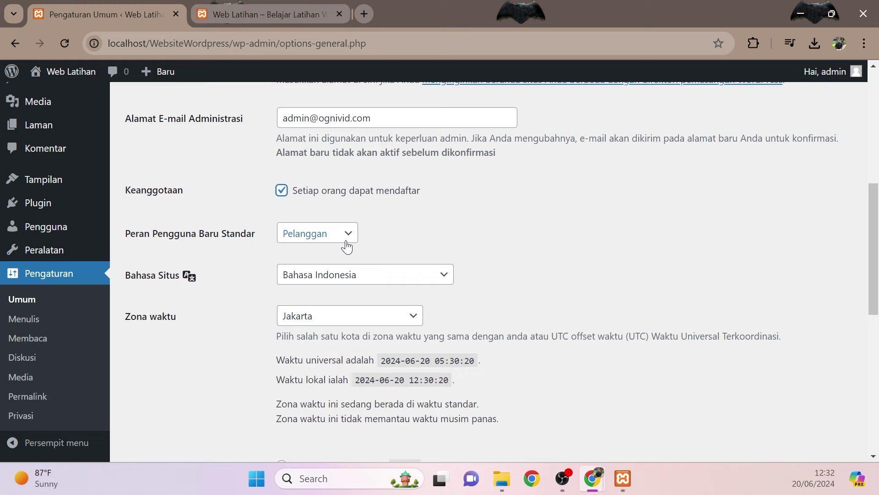
left_click(340, 239)
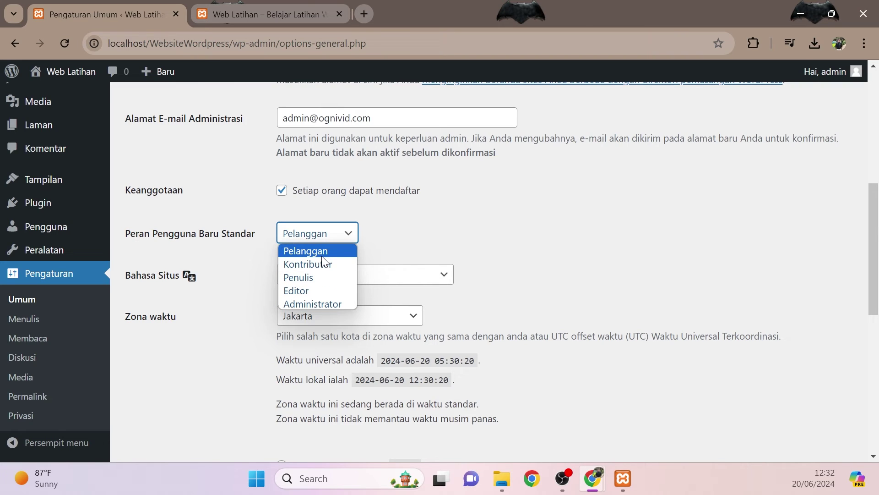
- Leave Pelanggan as the default new-user role and change the Zona waktu from Jakarta to UTC+7
left_click(402, 241)
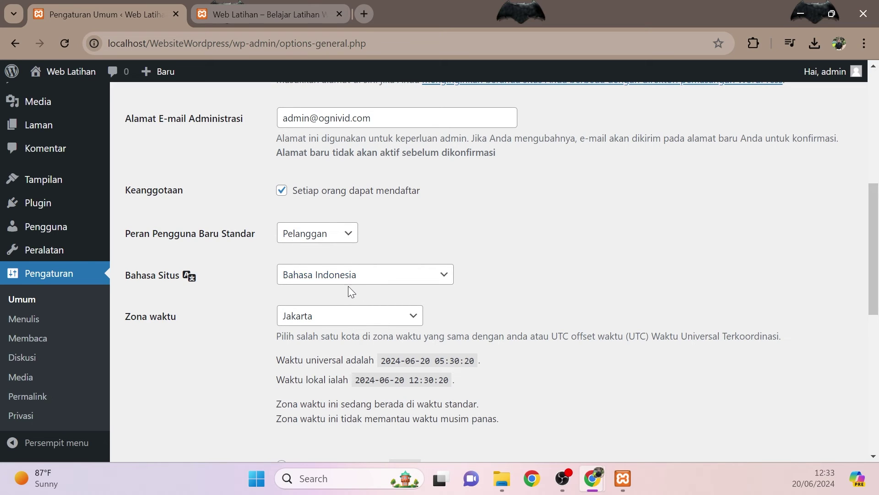
scroll(407, 289, "down", 1)
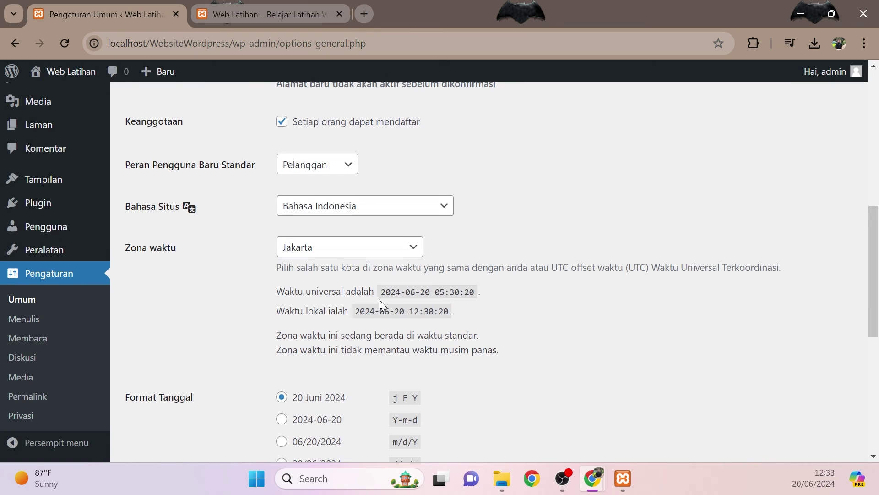
left_click(384, 250)
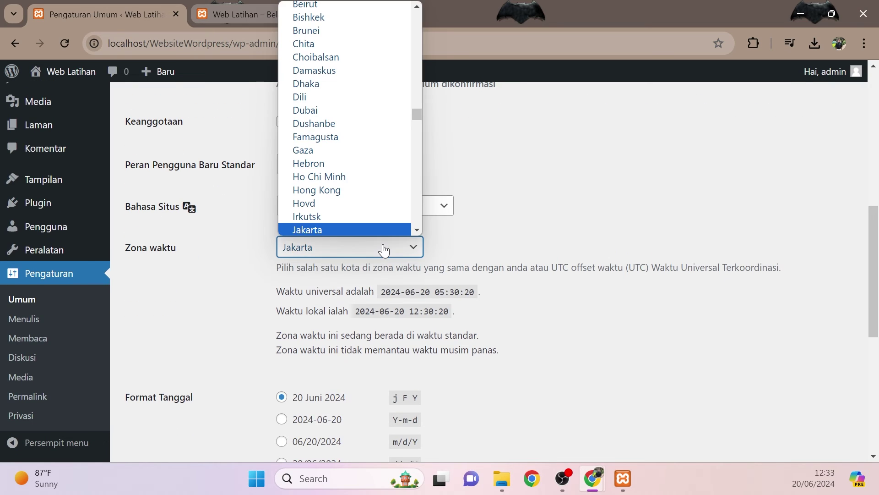
left_click_drag(413, 114, 420, 229)
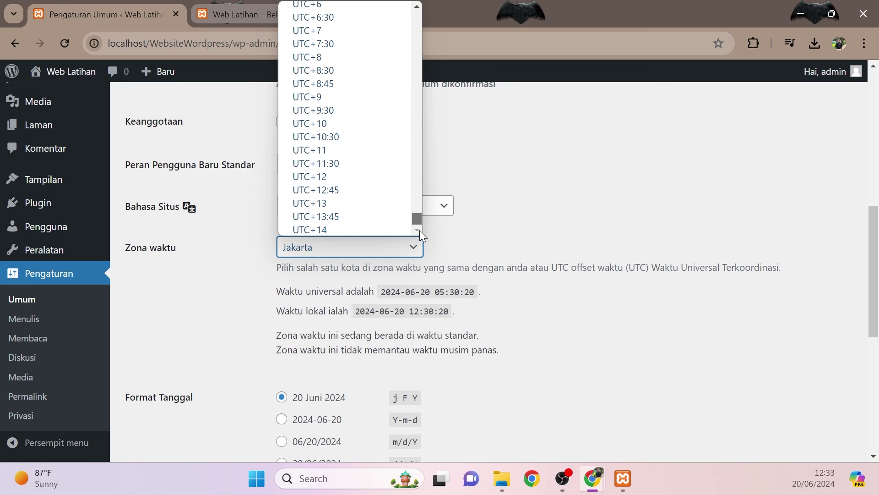
left_click(341, 30)
scroll(365, 311, "down", 2)
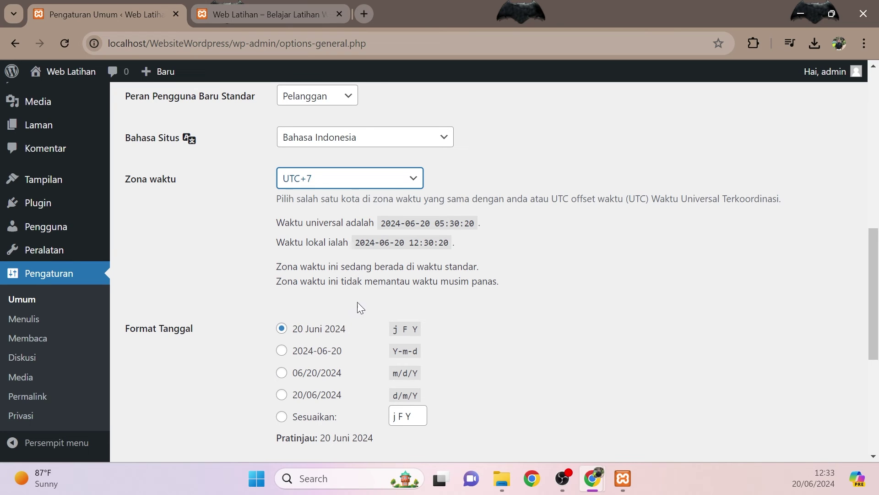
- Try the 2024-06-20, 06/20/2024 and 20/06/2024 date formats, then return to 20 Juni 2024
scroll(357, 297, "down", 2)
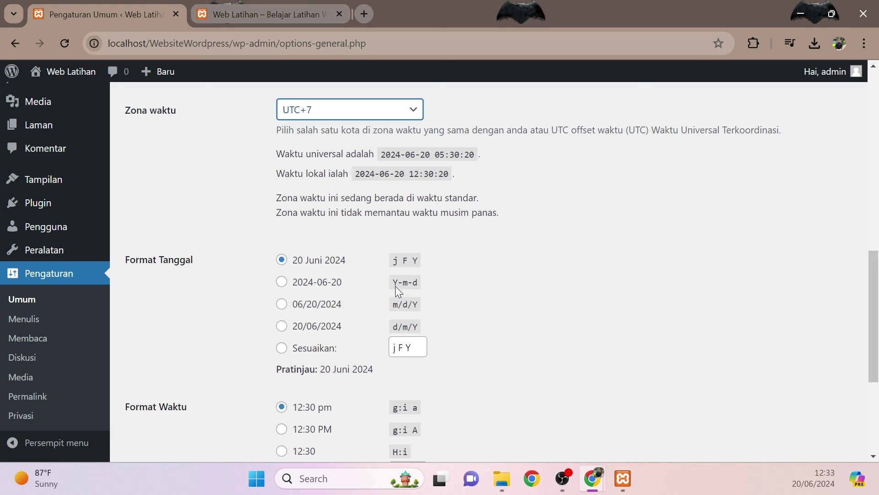
left_click(283, 284)
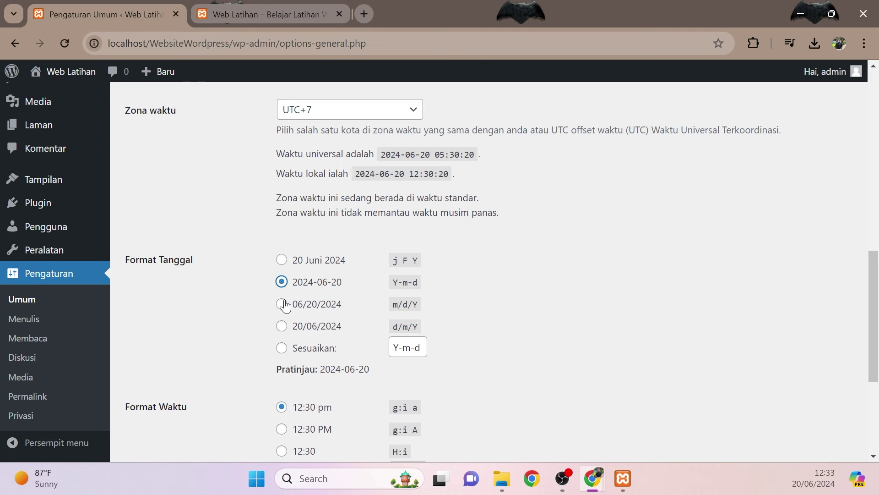
left_click(282, 305)
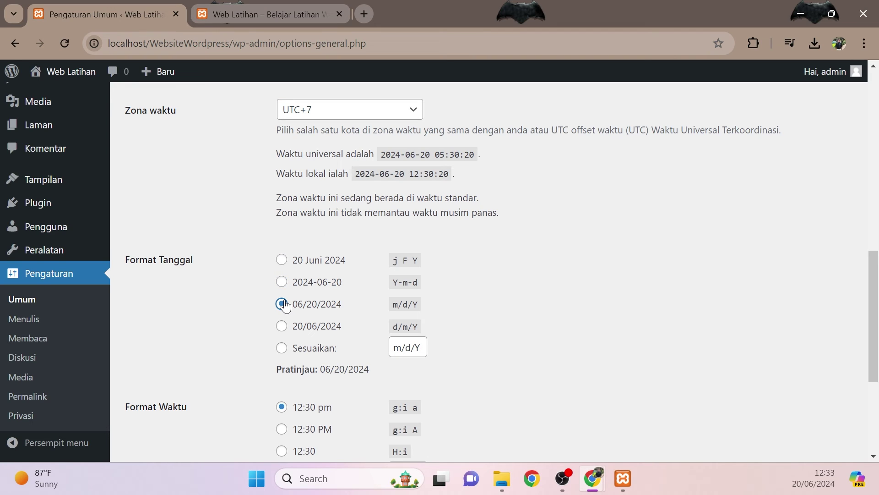
left_click(281, 326)
left_click(283, 264)
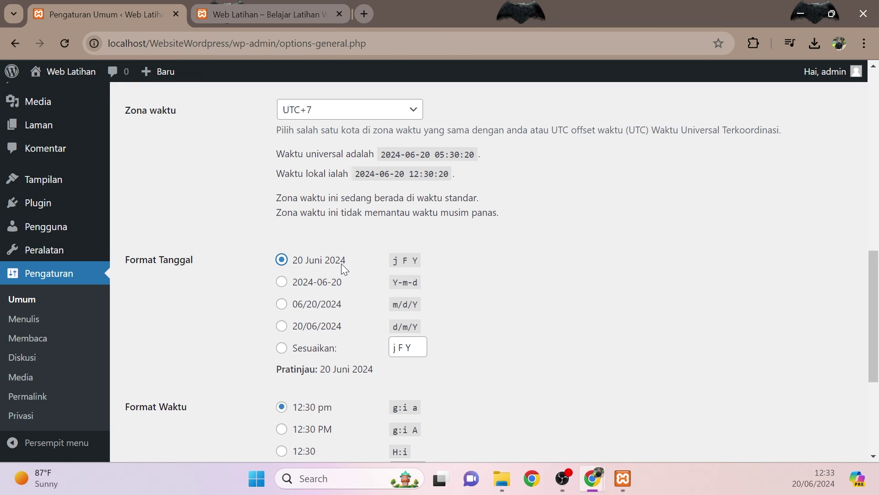
- Set the Format Waktu to 12:30 PM with uppercase AM/PM
scroll(370, 334, "down", 3)
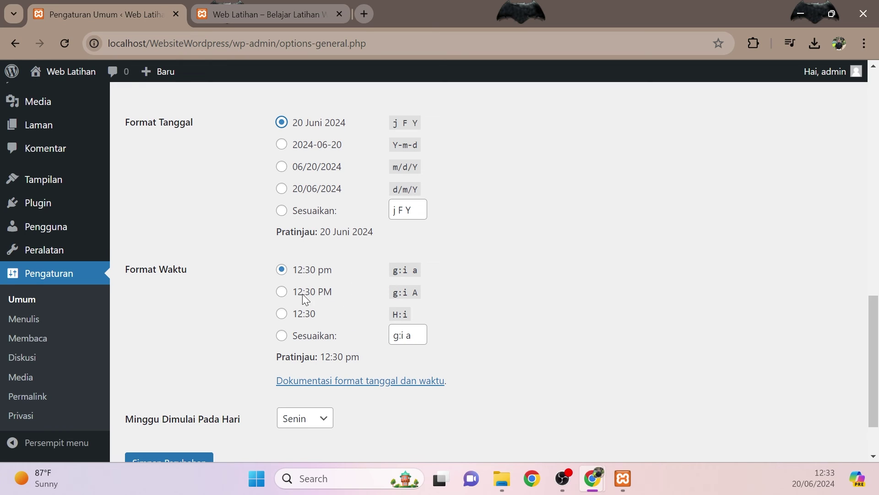
left_click(287, 295)
scroll(341, 314, "down", 2)
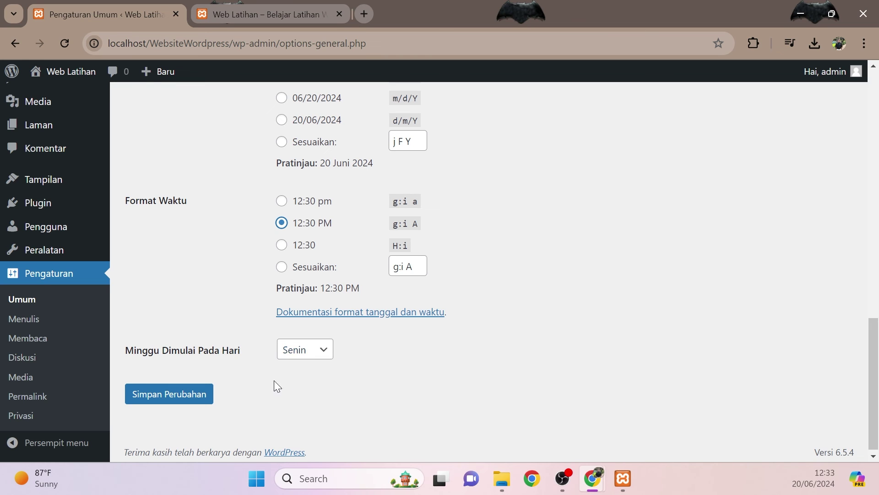
scroll(290, 370, "up", 7)
scroll(290, 371, "down", 1)
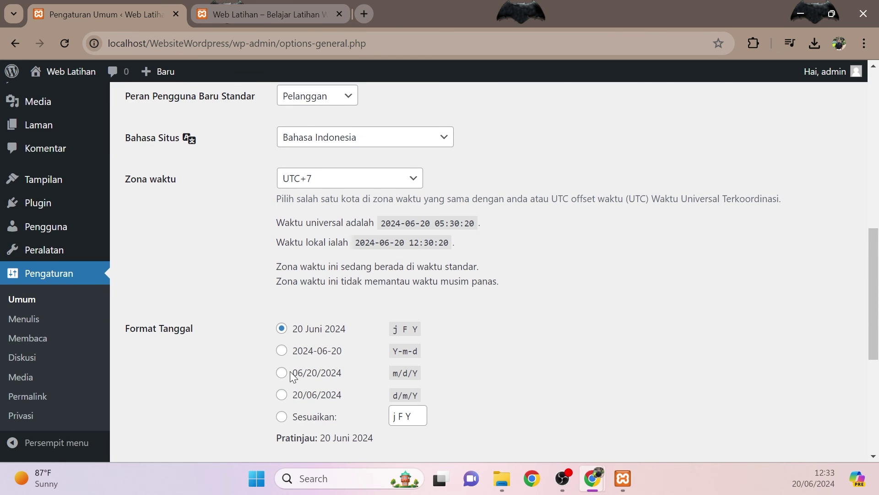
scroll(290, 371, "up", 1)
scroll(291, 371, "up", 3)
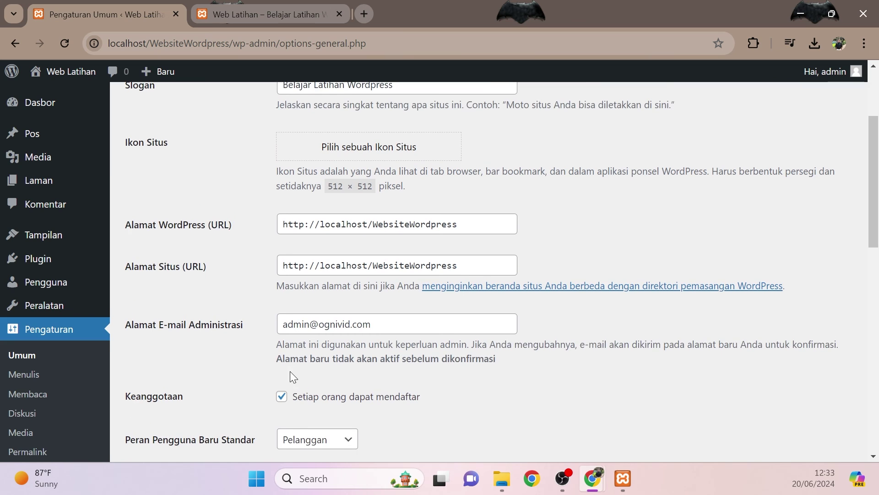
scroll(291, 371, "down", 2)
scroll(290, 371, "up", 2)
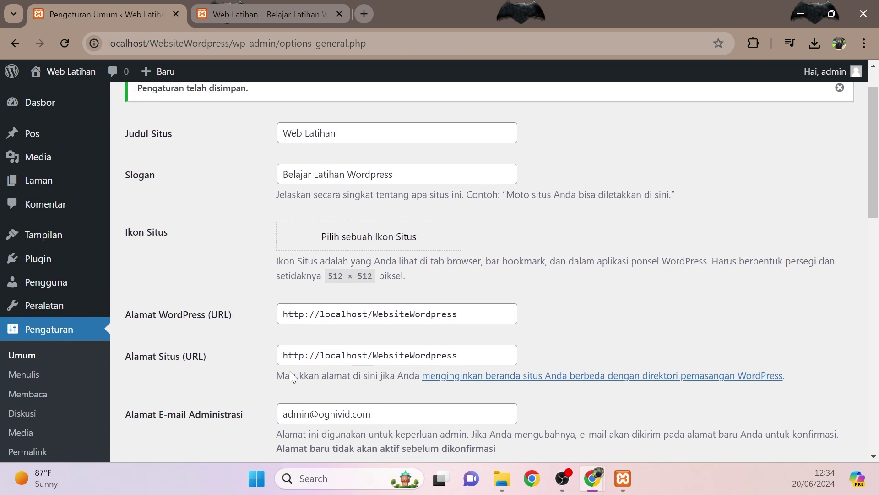
scroll(290, 371, "down", 8)
scroll(290, 371, "down", 4)
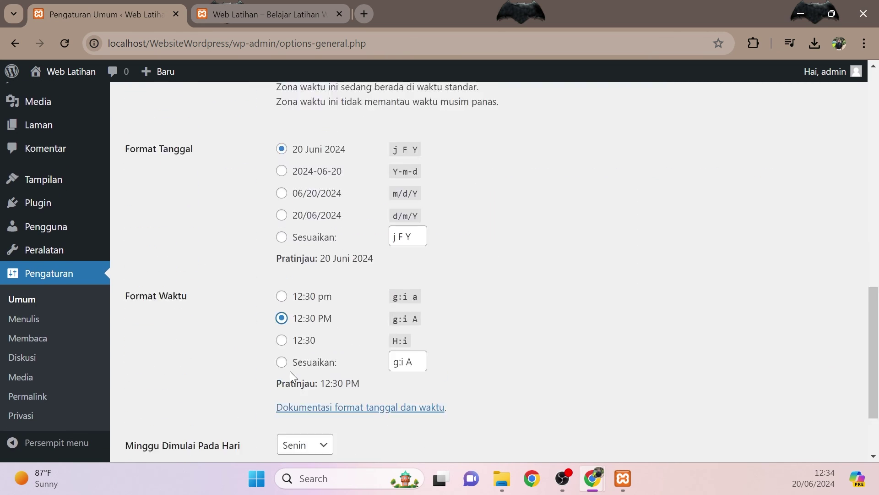
scroll(289, 371, "up", 2)
scroll(289, 370, "down", 4)
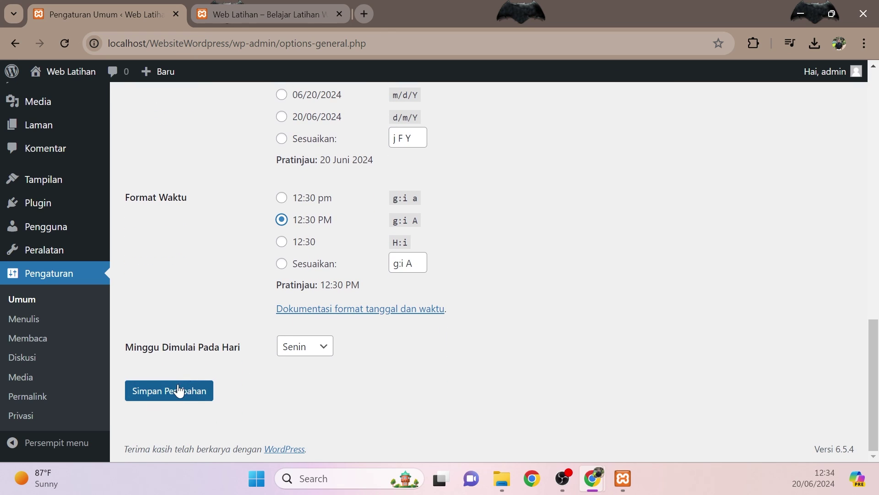
- Save with Simpan Perubahan and confirm UTC+7 and the 20 Juni 2024 format stuck
left_click(177, 389)
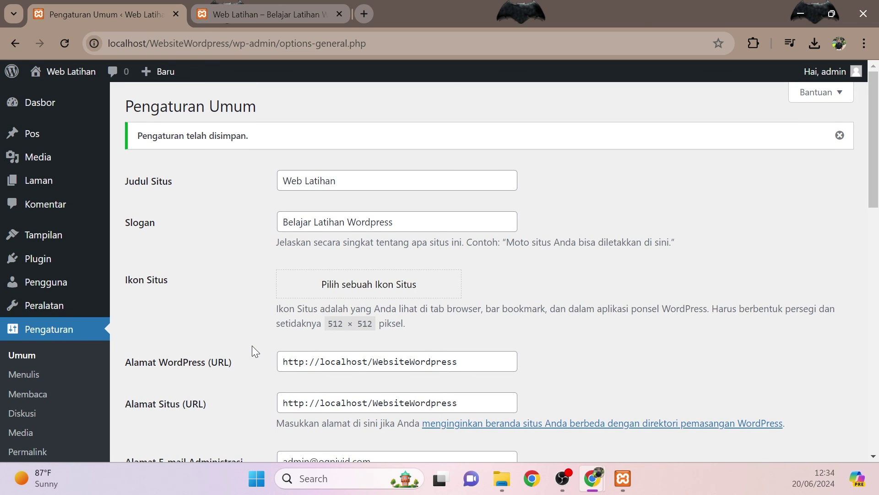
scroll(261, 306, "down", 5)
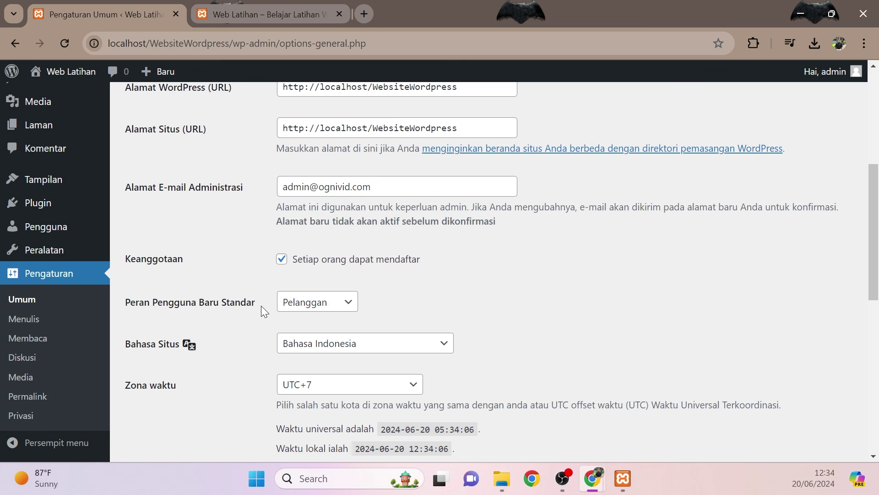
scroll(242, 299, "down", 3)
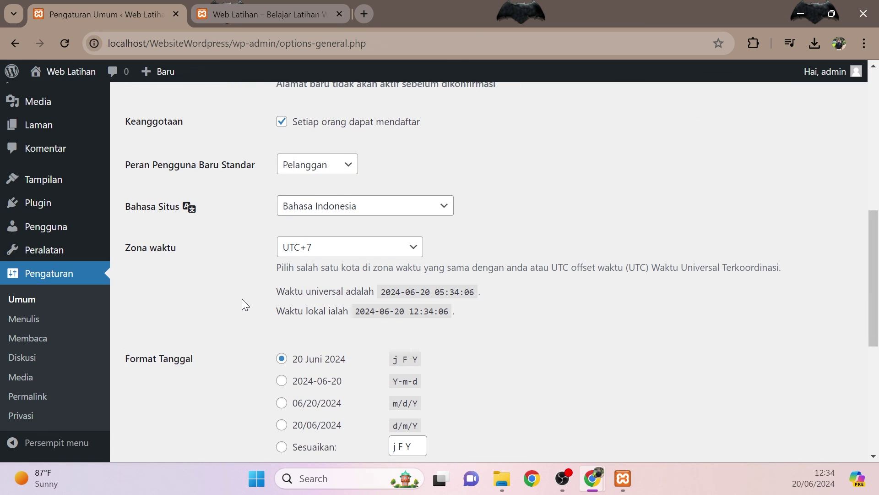